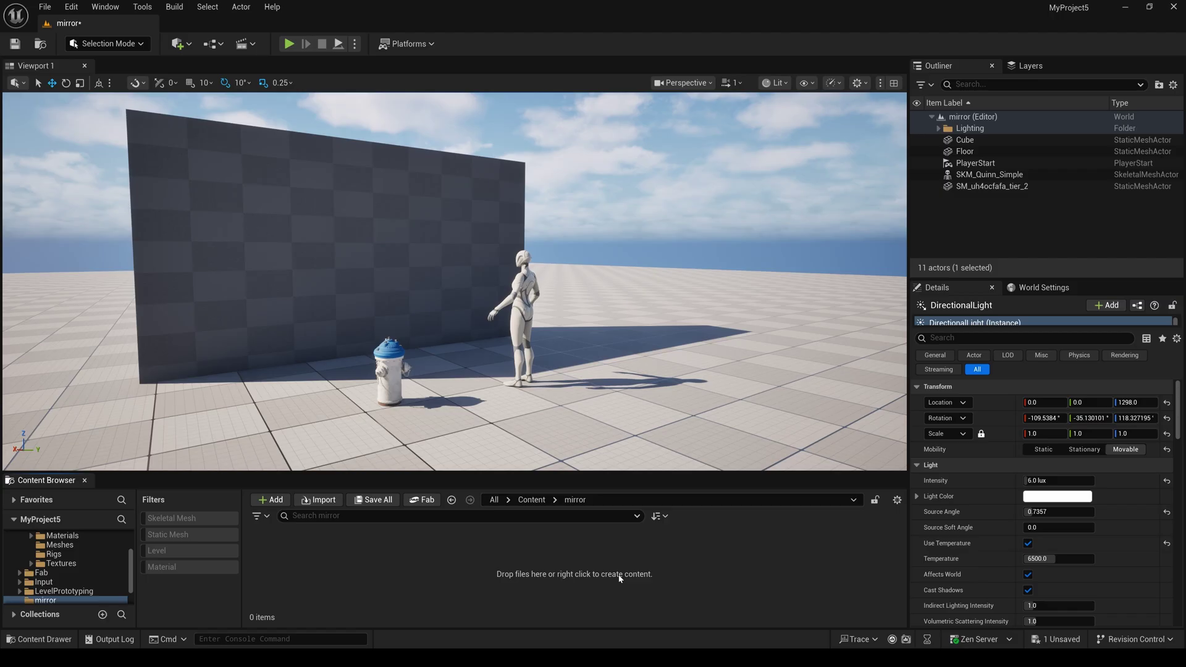
- Create a material named M_mirror in the mirror folder and open it in a maximized material editor
right_click(395, 558)
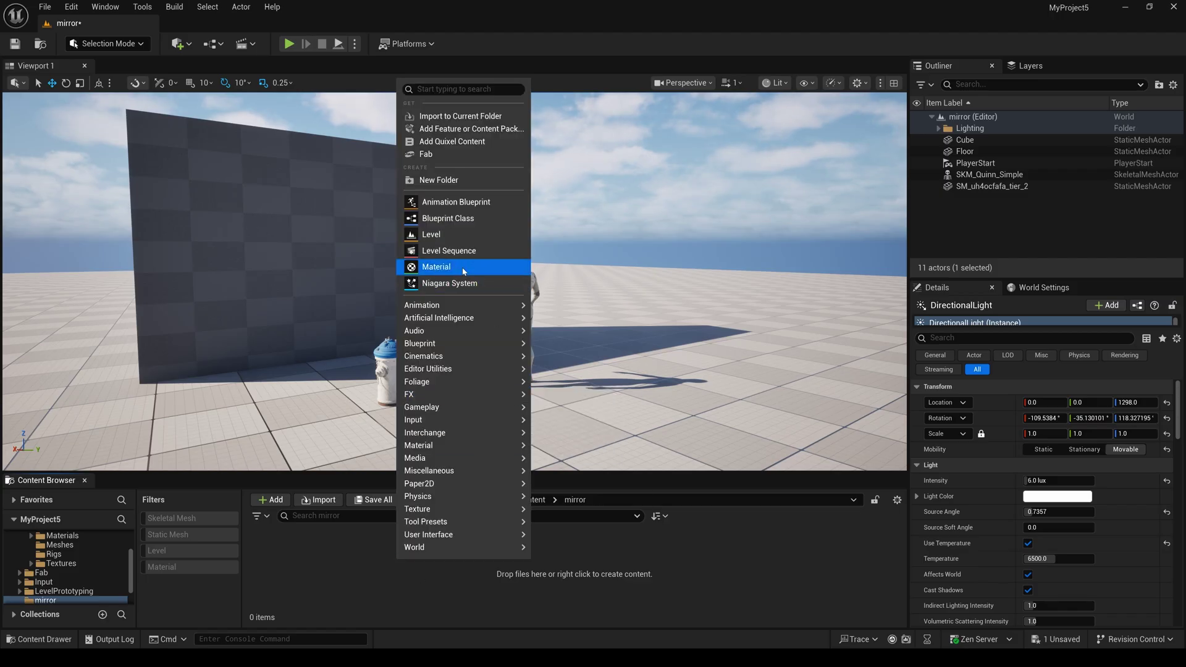
click(433, 342)
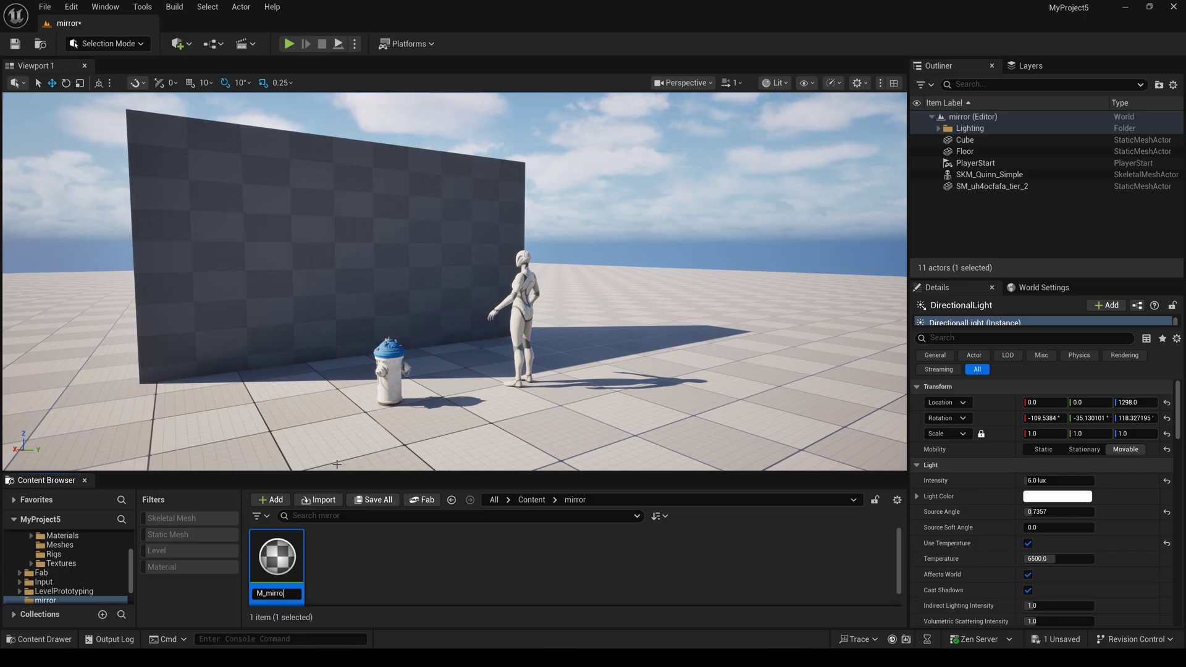
text(M_mirror)
key(Return)
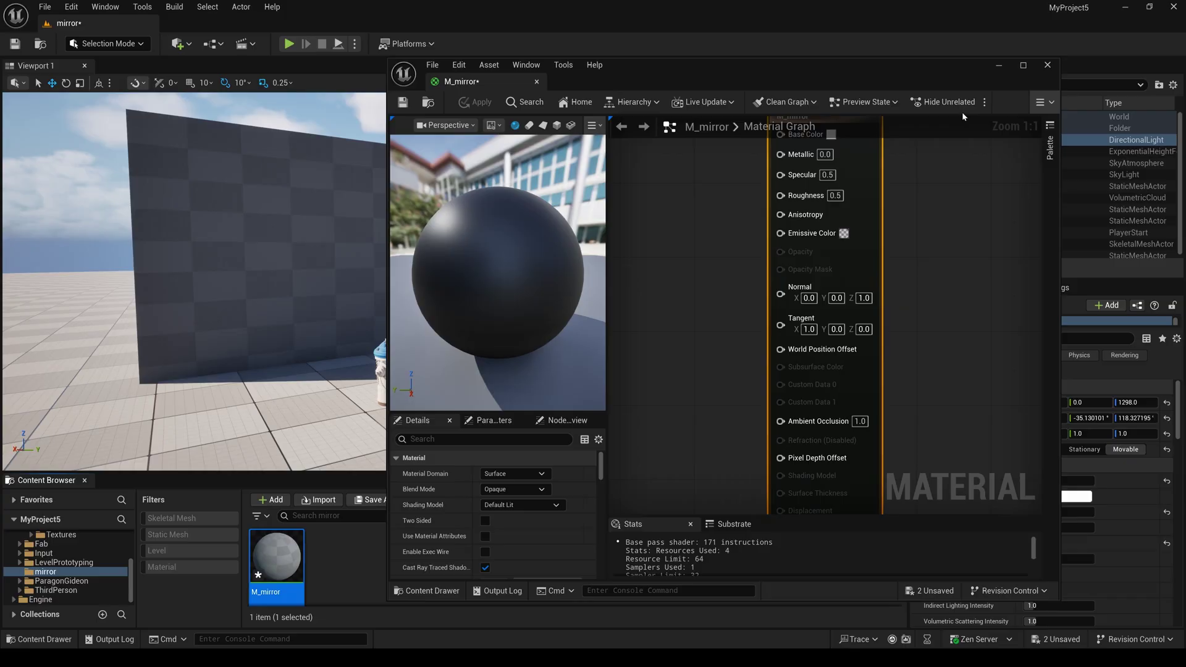
click(1023, 65)
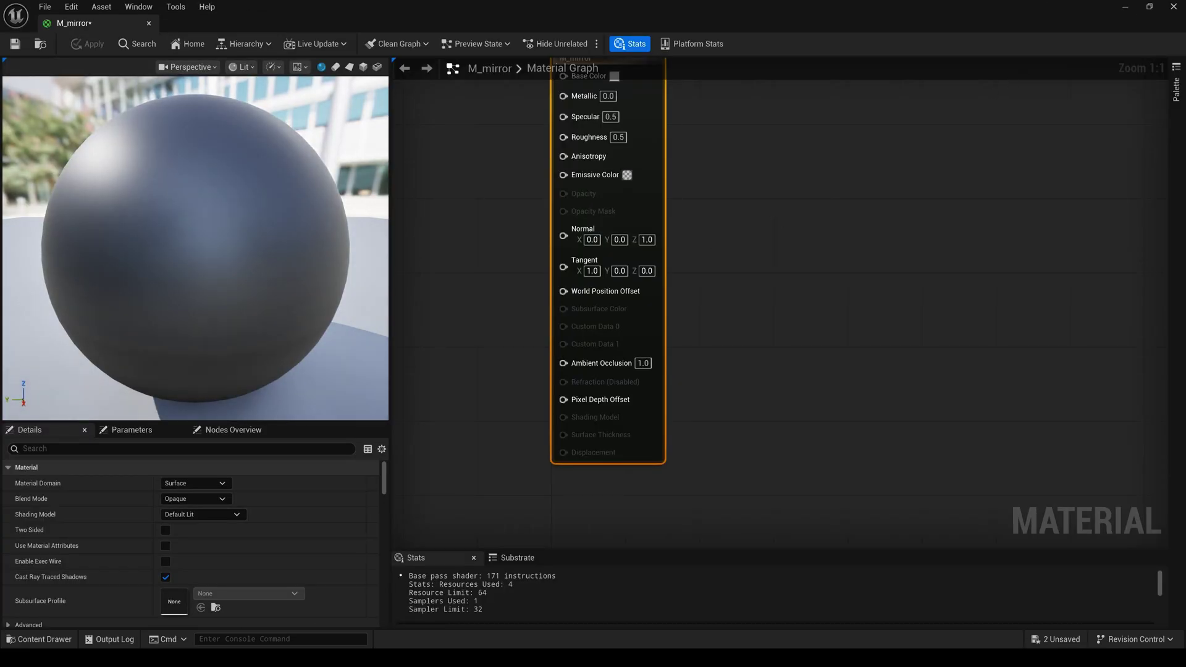
- Add a three-component constant, connect it to M_mirror's Base Color and set its color to white
right_drag(716, 240, 873, 270)
scroll(851, 236, down, 2)
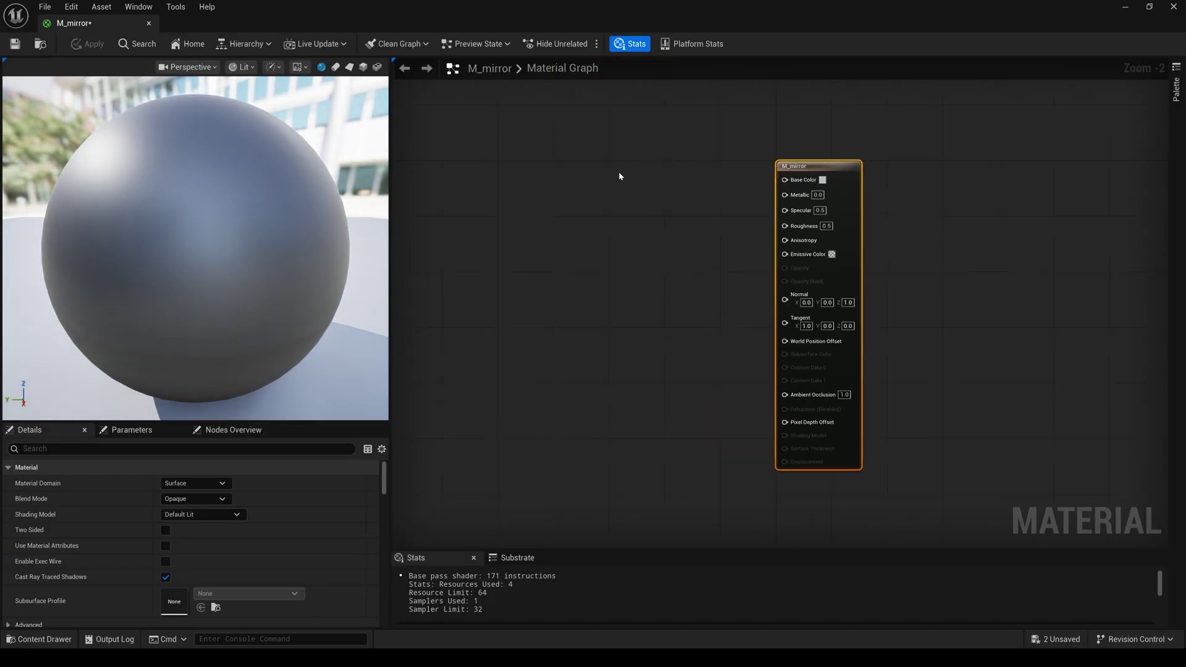
click(597, 164)
drag(684, 180, 784, 180)
double_click(685, 235)
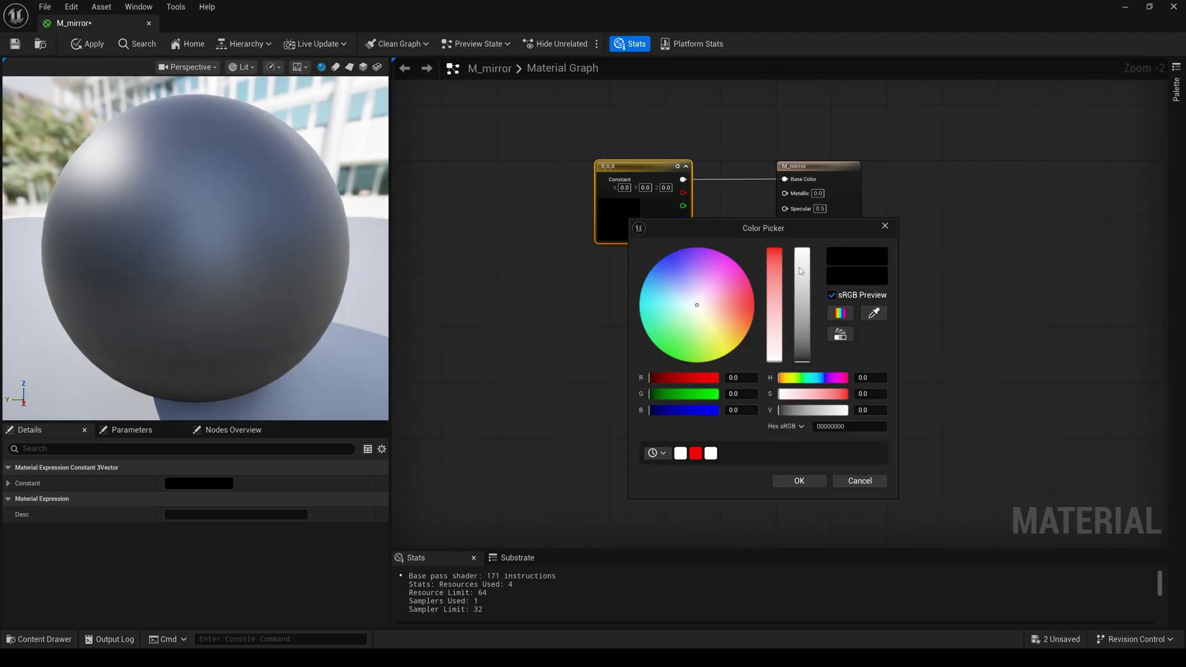
click(680, 453)
click(799, 481)
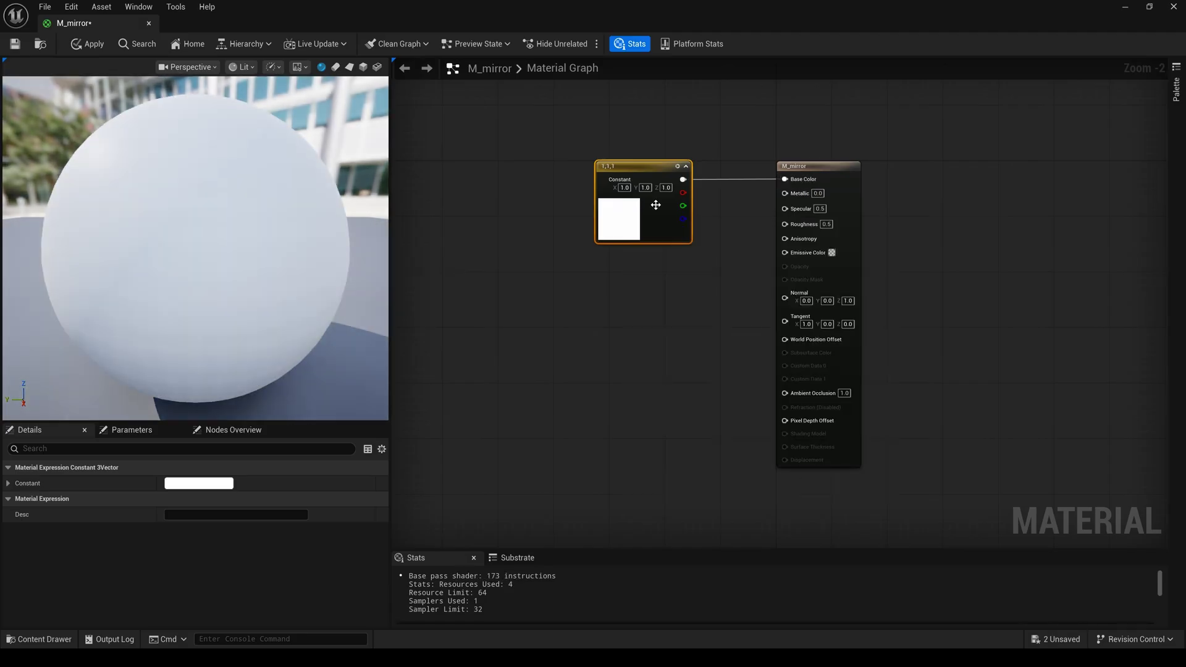
drag(635, 163, 607, 156)
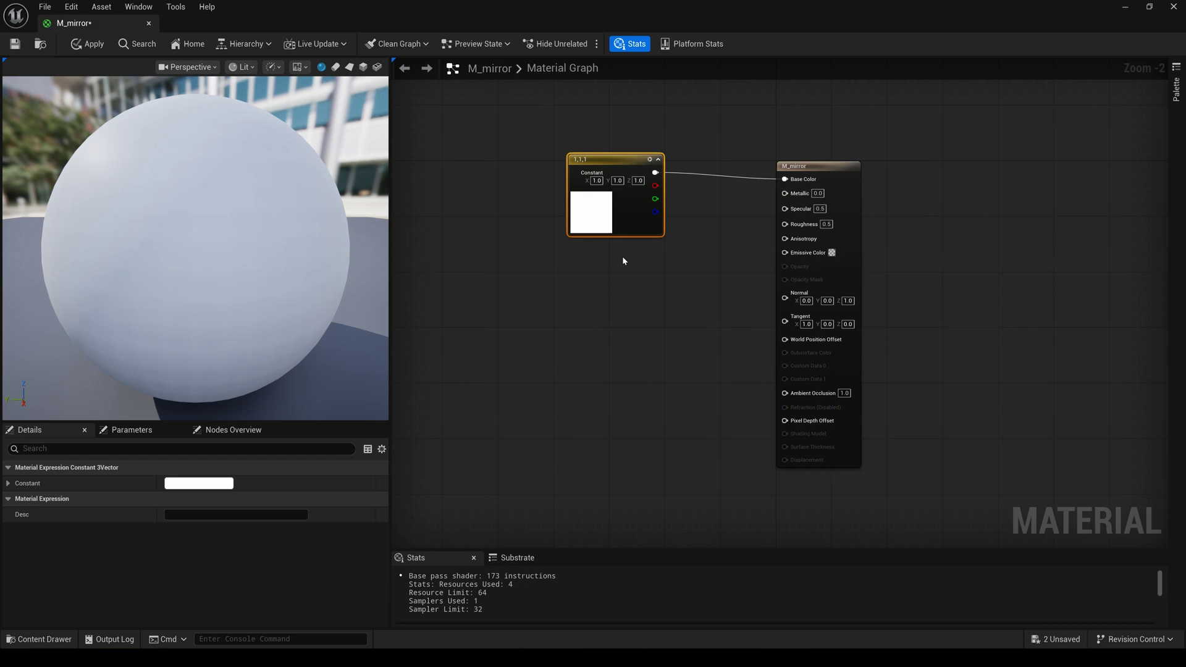
- Add a scalar constant below the color node, connect it to Metallic and set its value to 1
click(621, 256)
drag(667, 270, 787, 195)
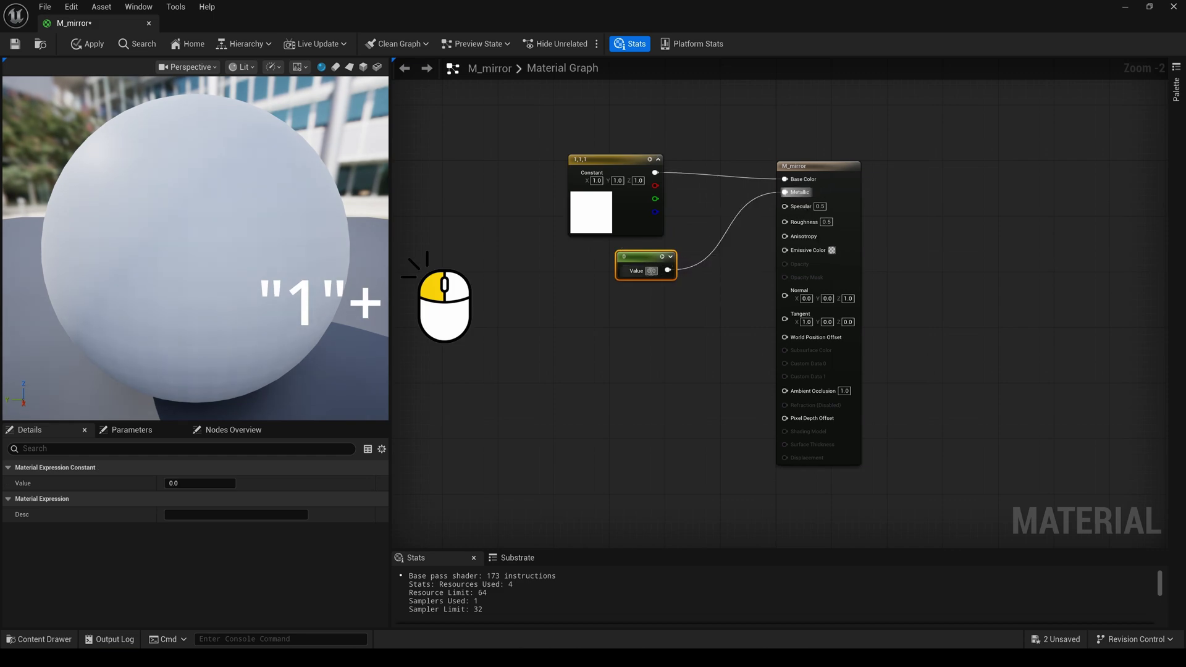
click(652, 271)
text(1)
click(634, 329)
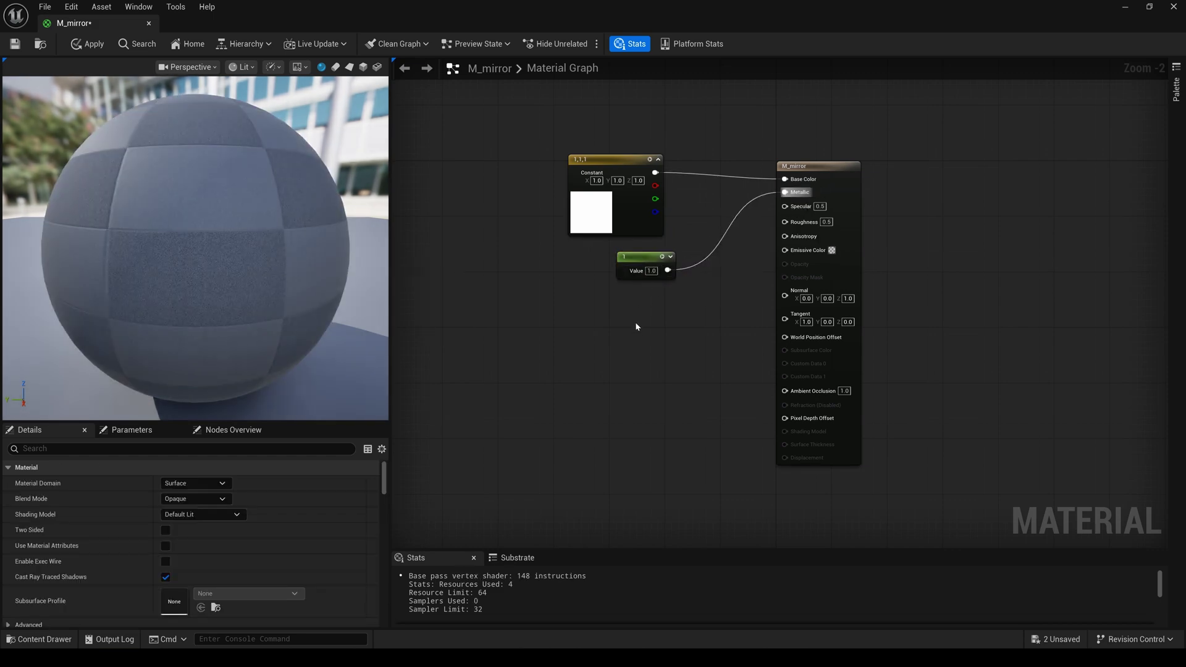
- Add a constant with value 0, connect it to Specular and place it beneath the Metallic constant
click(634, 322)
drag(682, 341, 784, 205)
drag(657, 328, 643, 300)
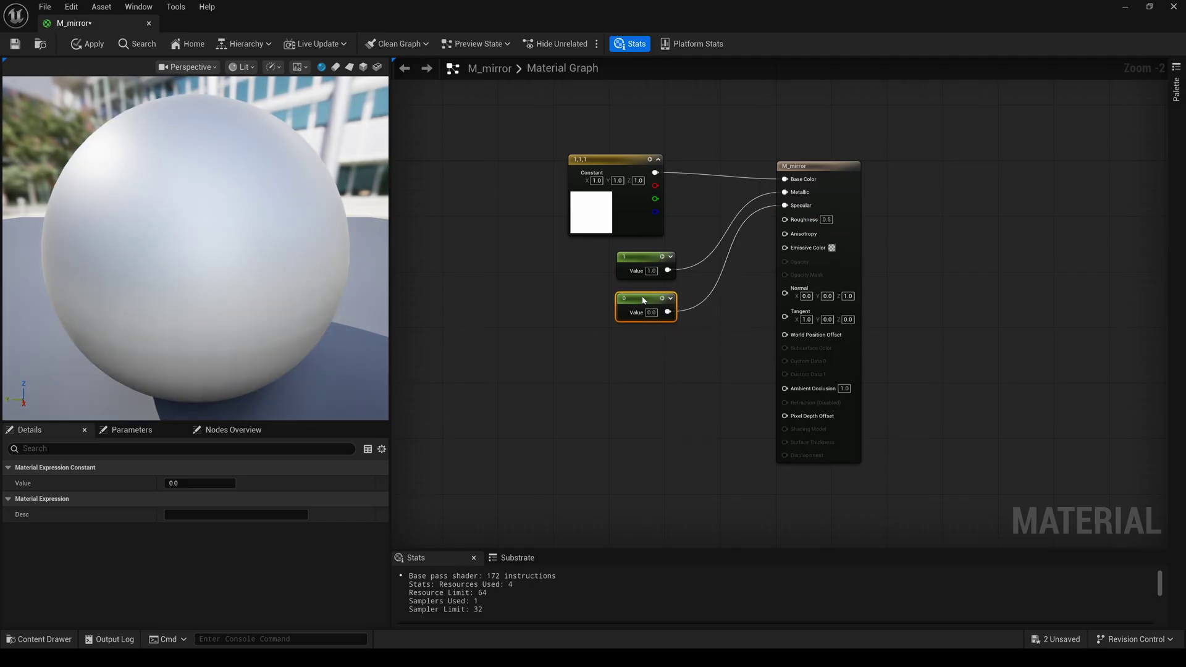
- Add another constant with value 0, connect it to Roughness and place it beneath the Specular constant
click(641, 351)
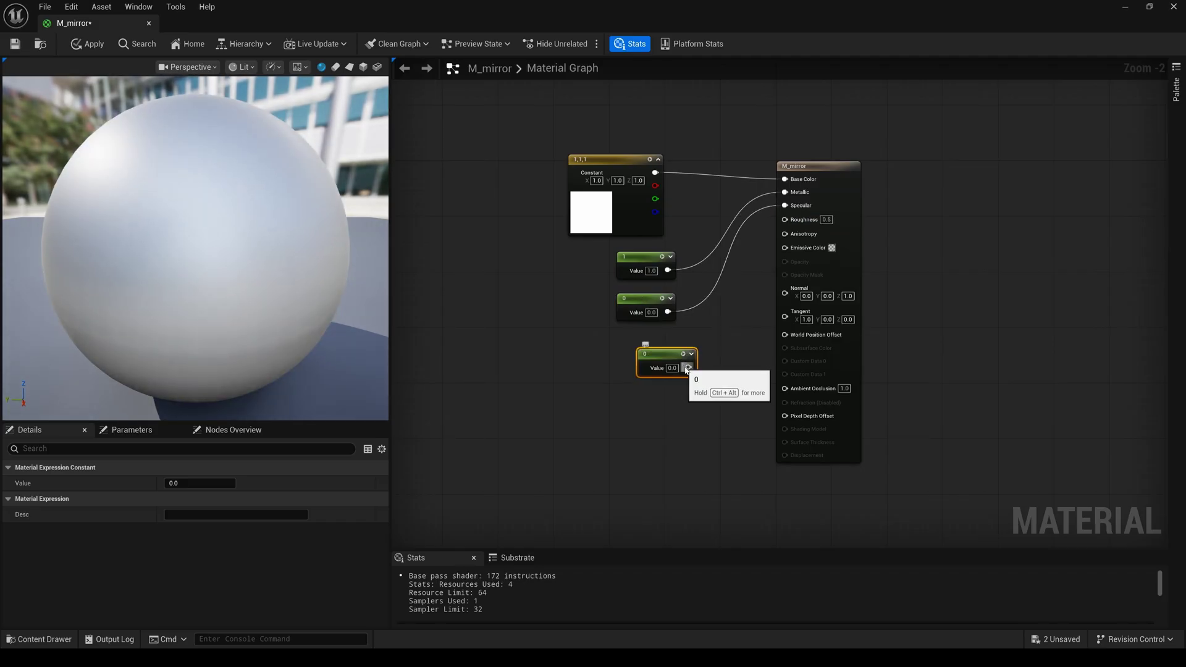
drag(689, 368, 780, 230)
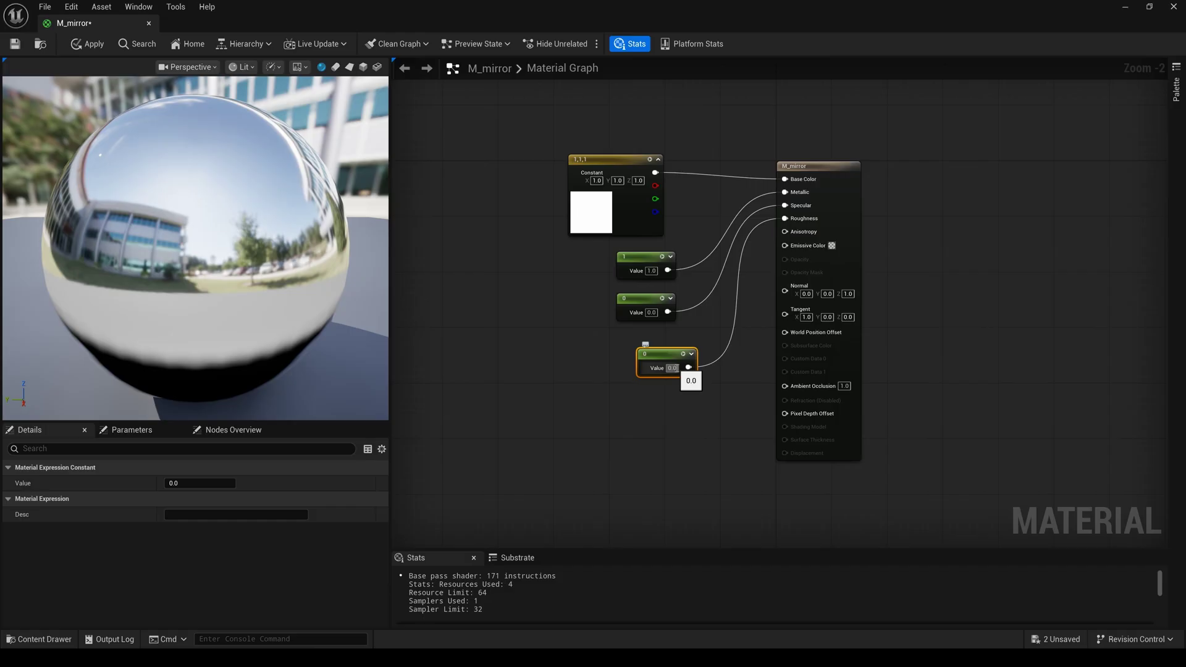
drag(667, 354, 640, 348)
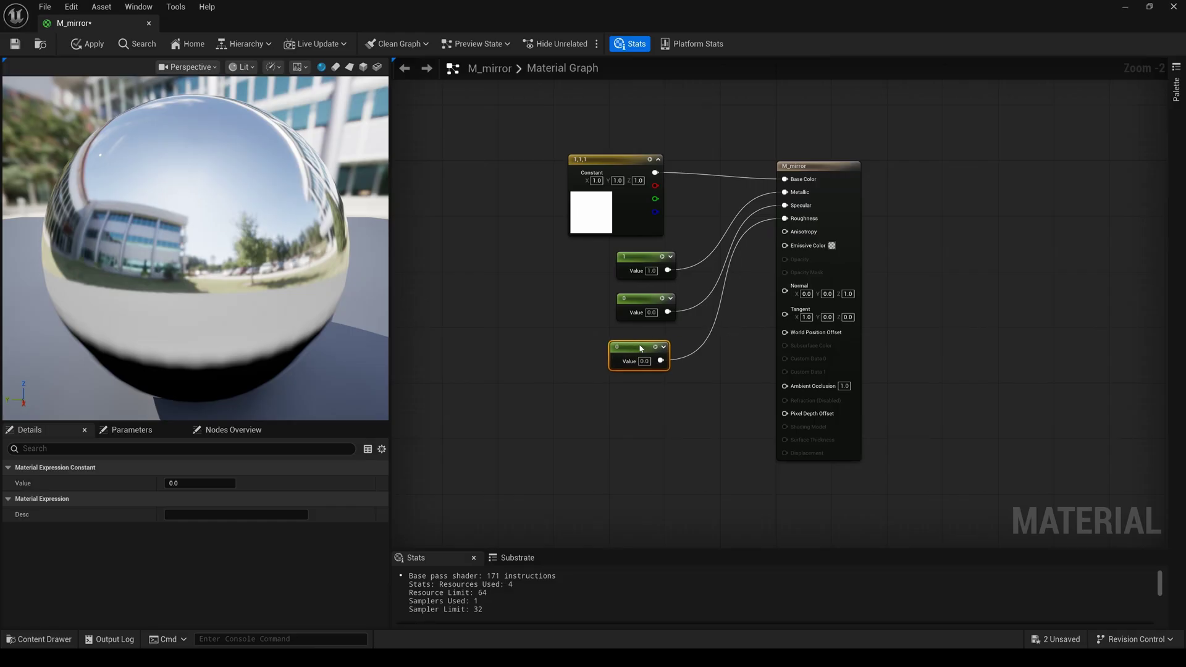
- Apply and save the M_mirror material changes and return to the level editor
click(87, 44)
click(14, 44)
click(1125, 7)
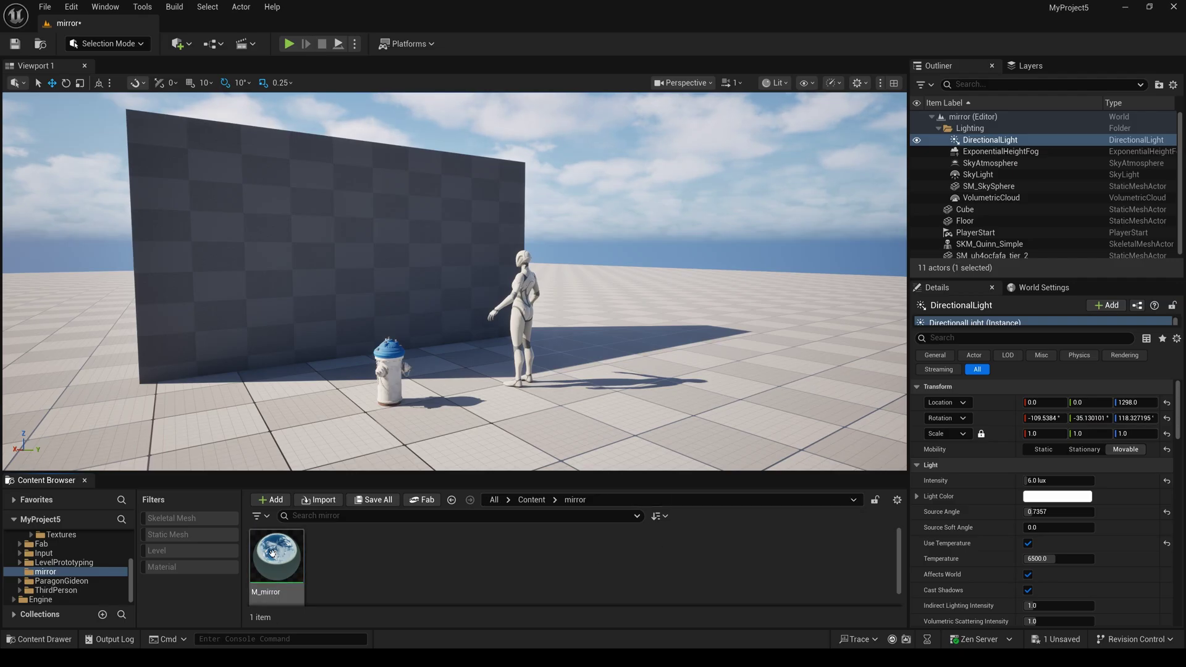
- Assign the M_mirror material to the large wall behind the hydrant and character, and inspect its reflections
drag(276, 555, 353, 240)
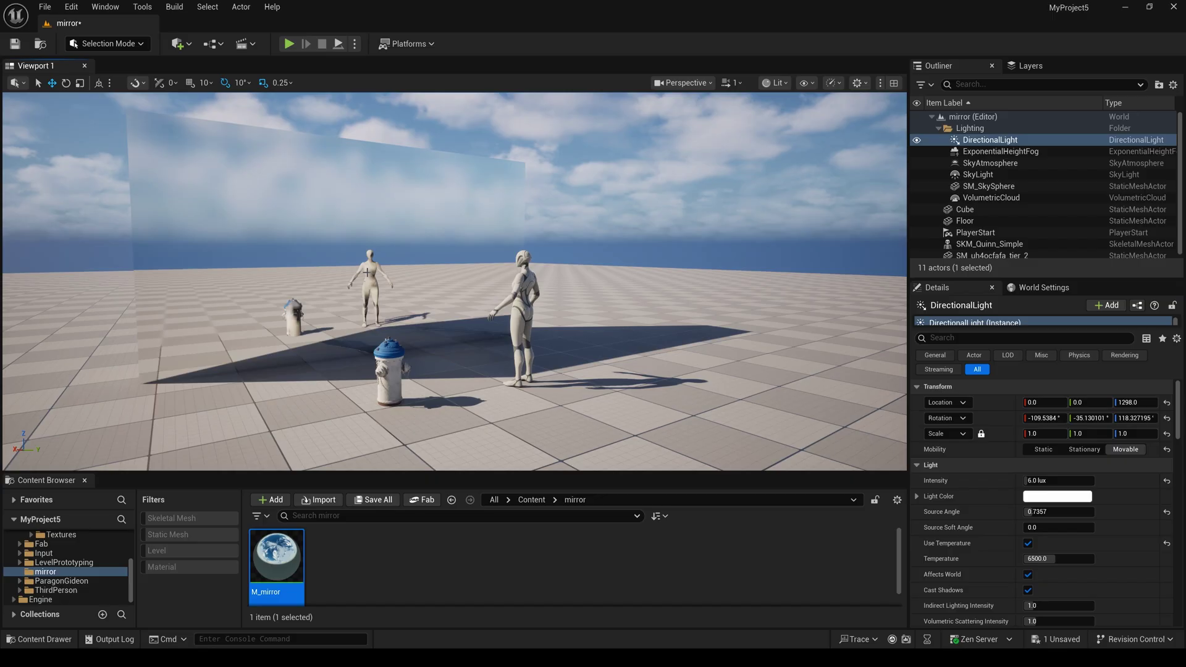
scroll(367, 271, up, 5)
middle_drag(367, 272, 309, 277)
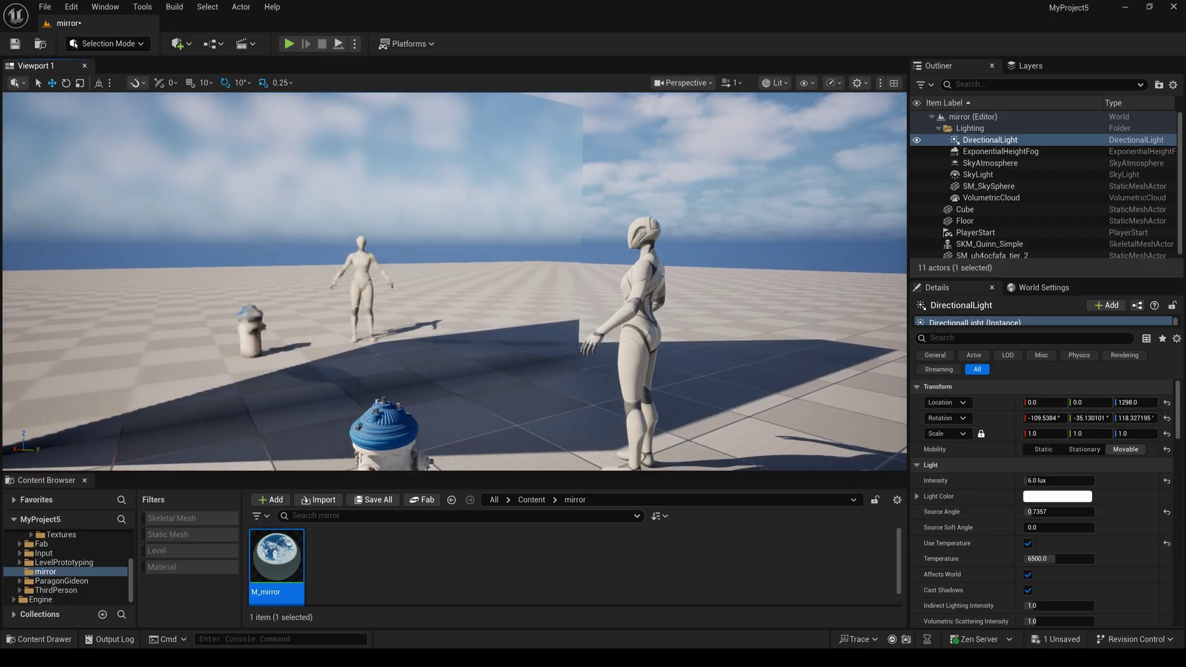
scroll(369, 296, down, 3)
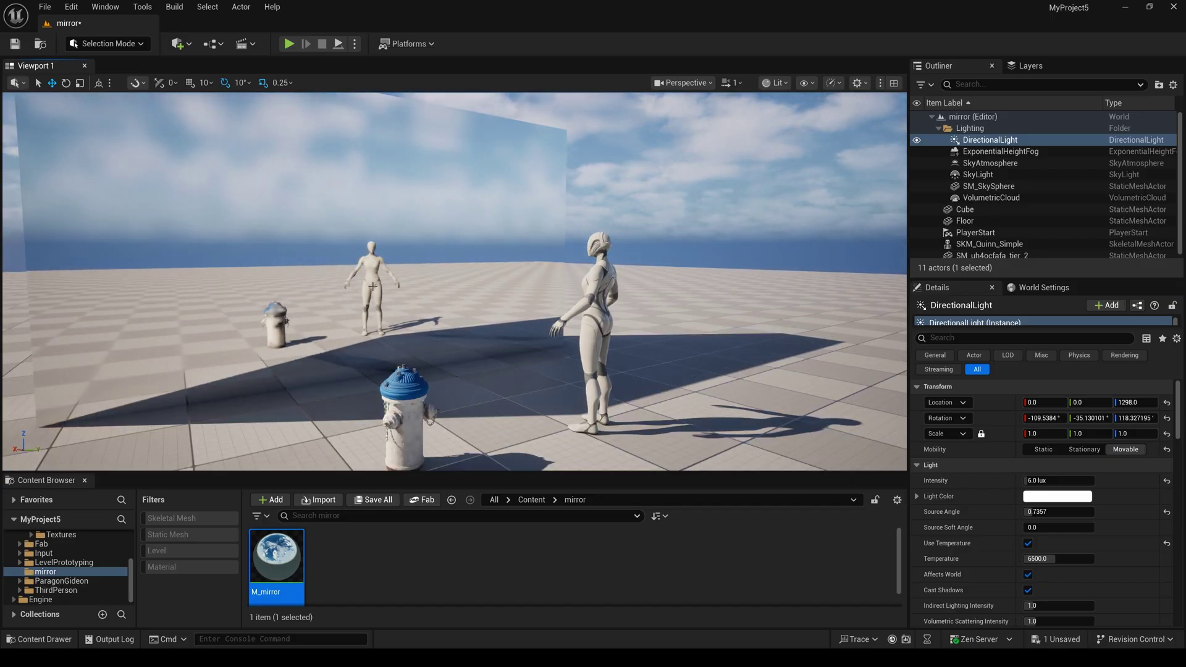
right_drag(404, 293, 398, 288)
scroll(382, 299, up, 3)
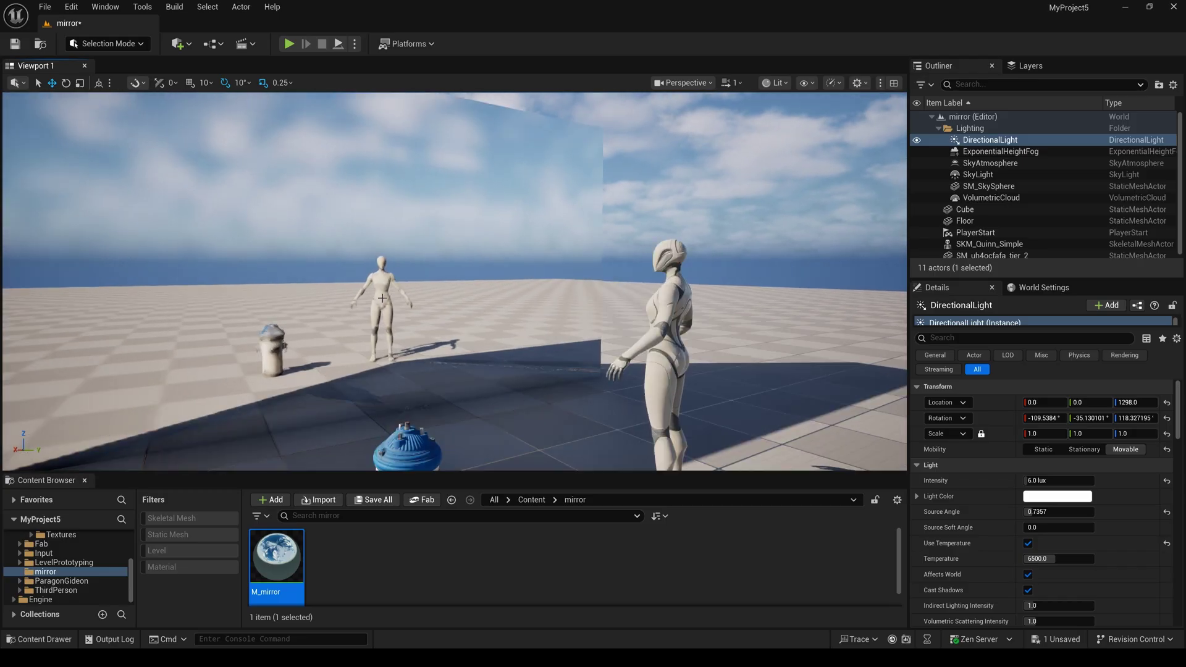
- Open the Project Settings beside the mirror view and show the engine's Rendering section
click(71, 7)
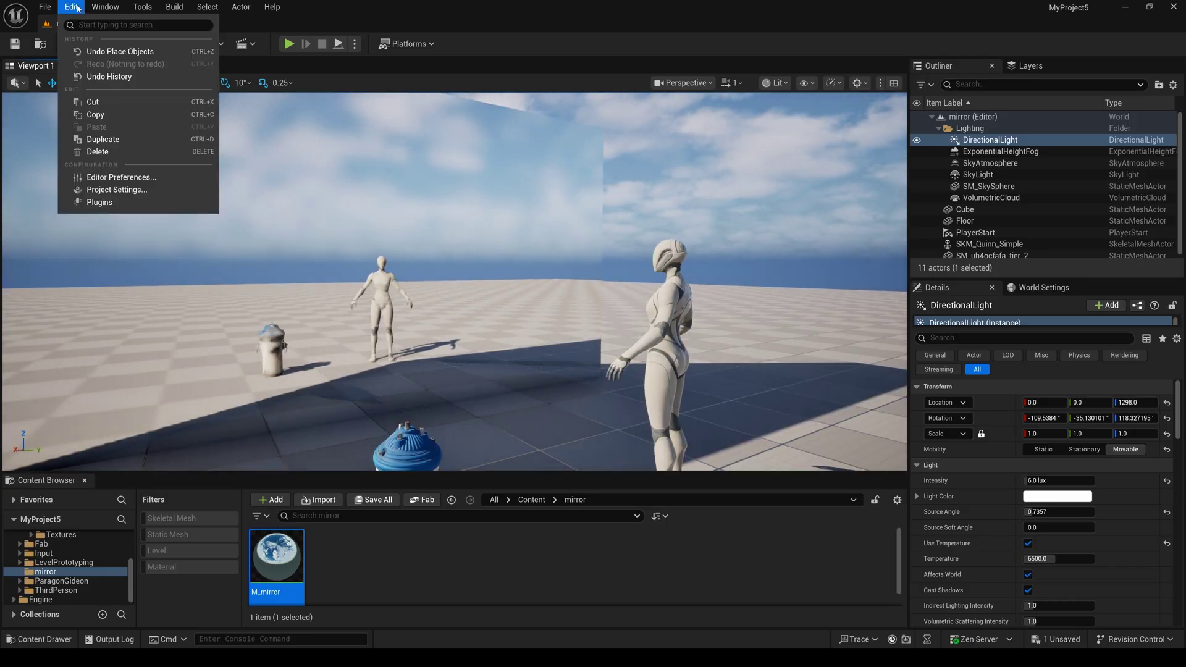
click(111, 190)
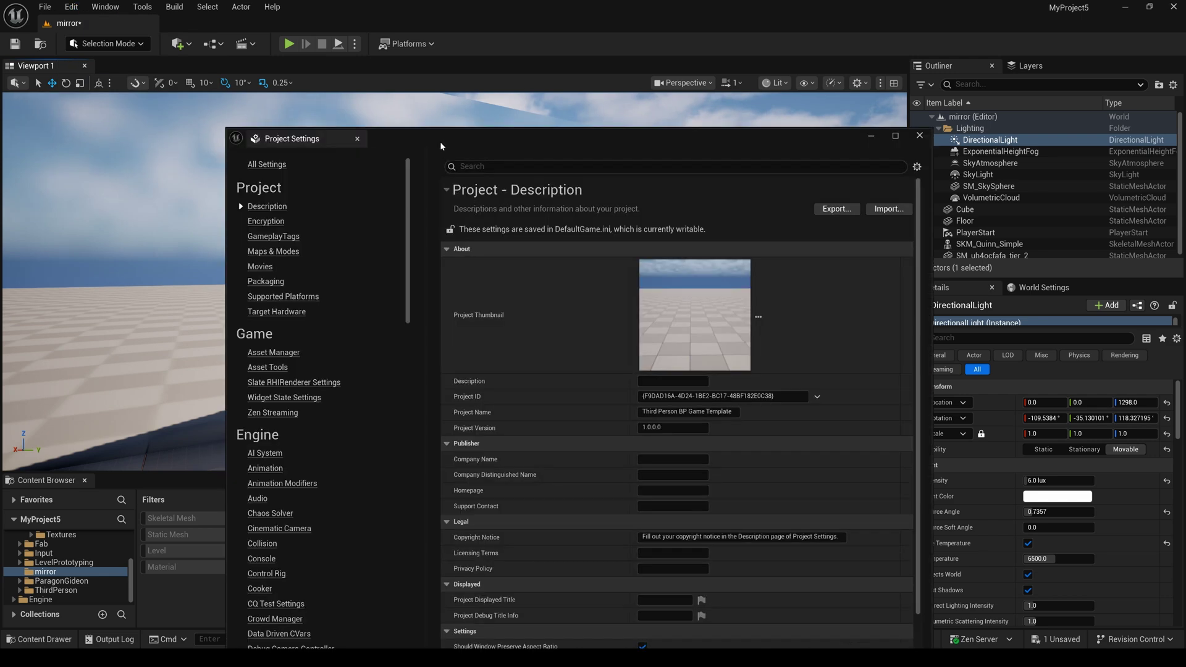
drag(440, 142, 821, 66)
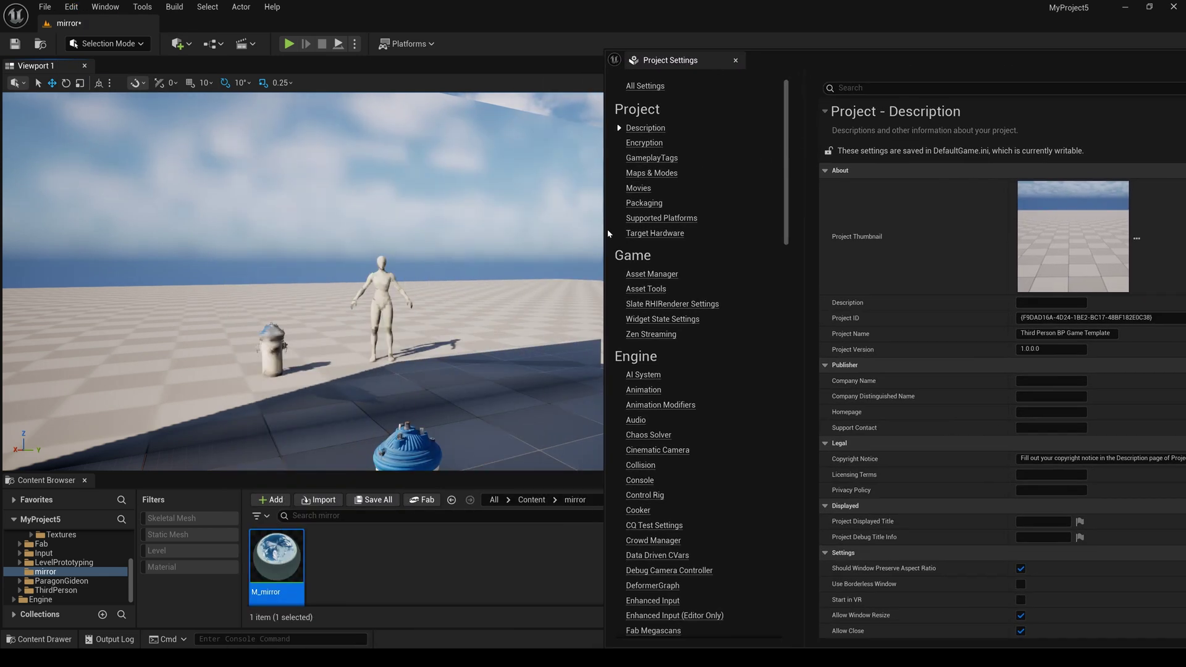
drag(608, 234, 556, 223)
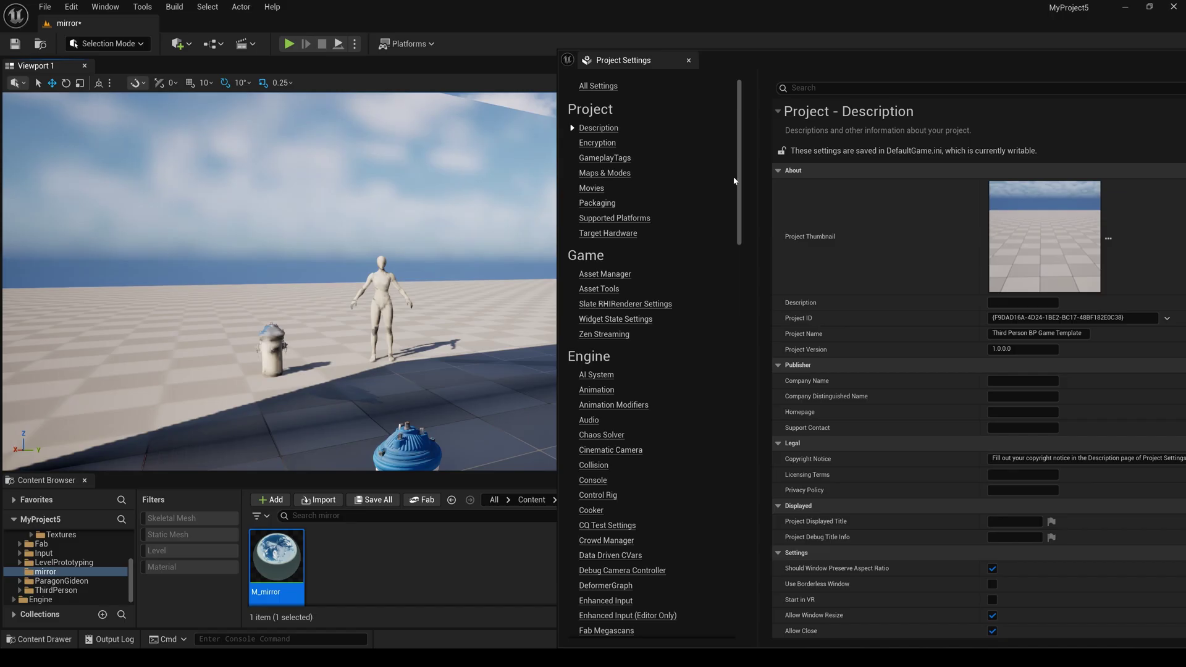
drag(734, 180, 742, 394)
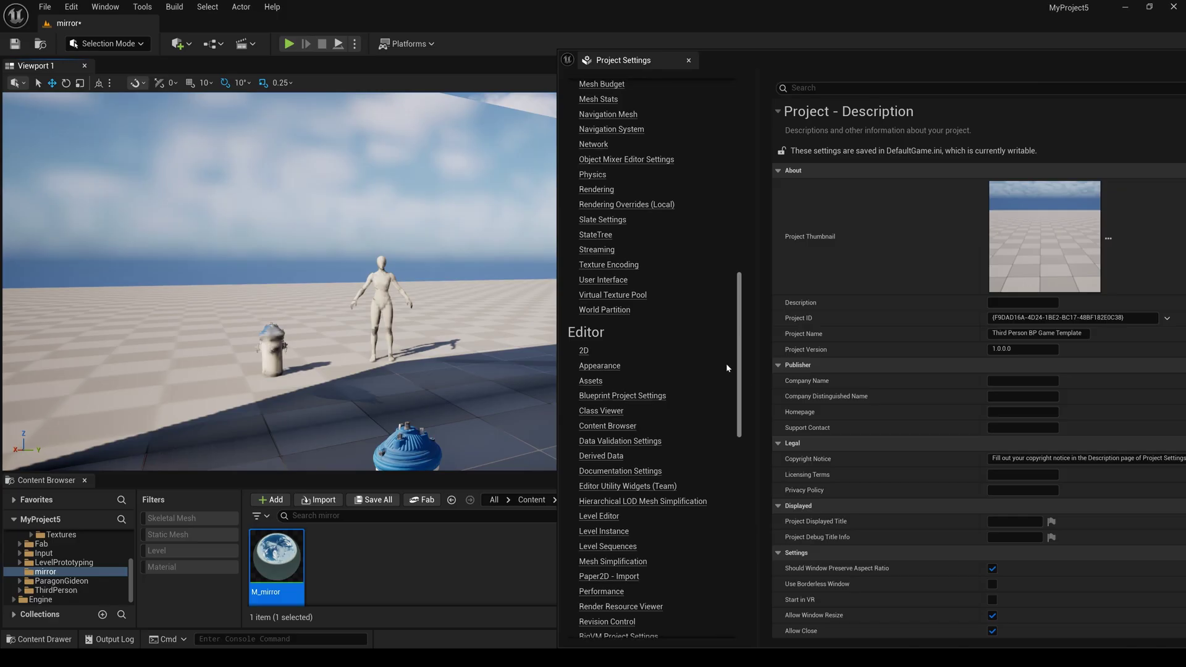
scroll(694, 337, up, 2)
scroll(693, 337, up, 1)
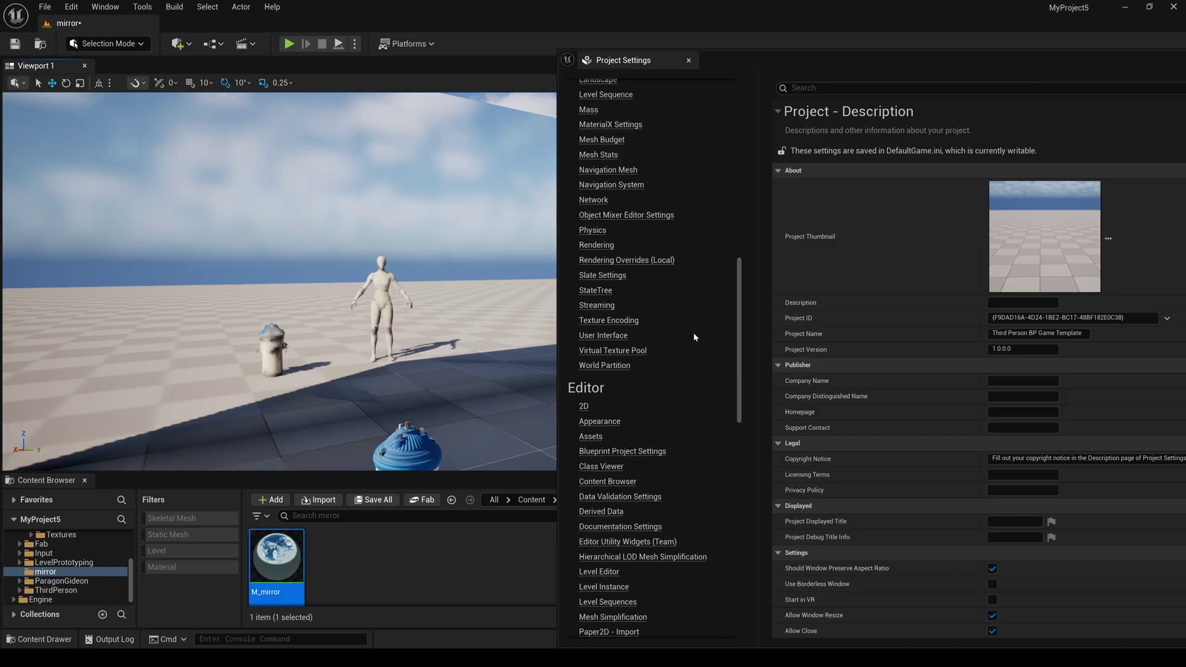
click(596, 246)
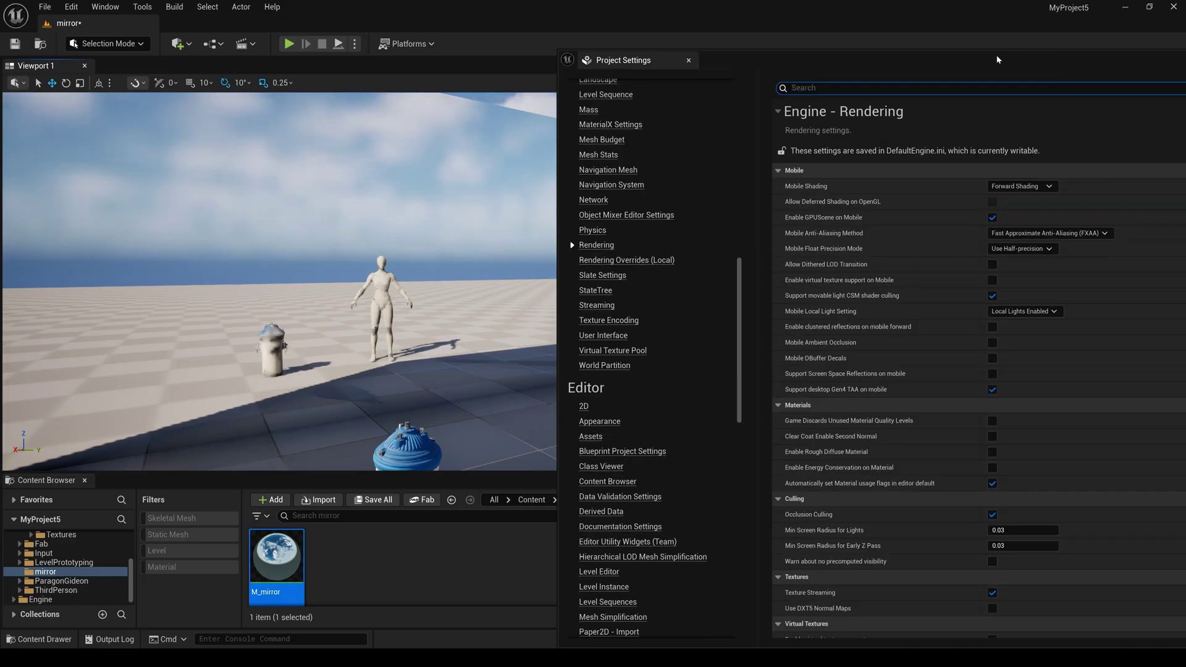
- Set Lumen's Ray Lighting Mode to Hit Lighting for Reflections in the Rendering settings
drag(997, 59, 912, 64)
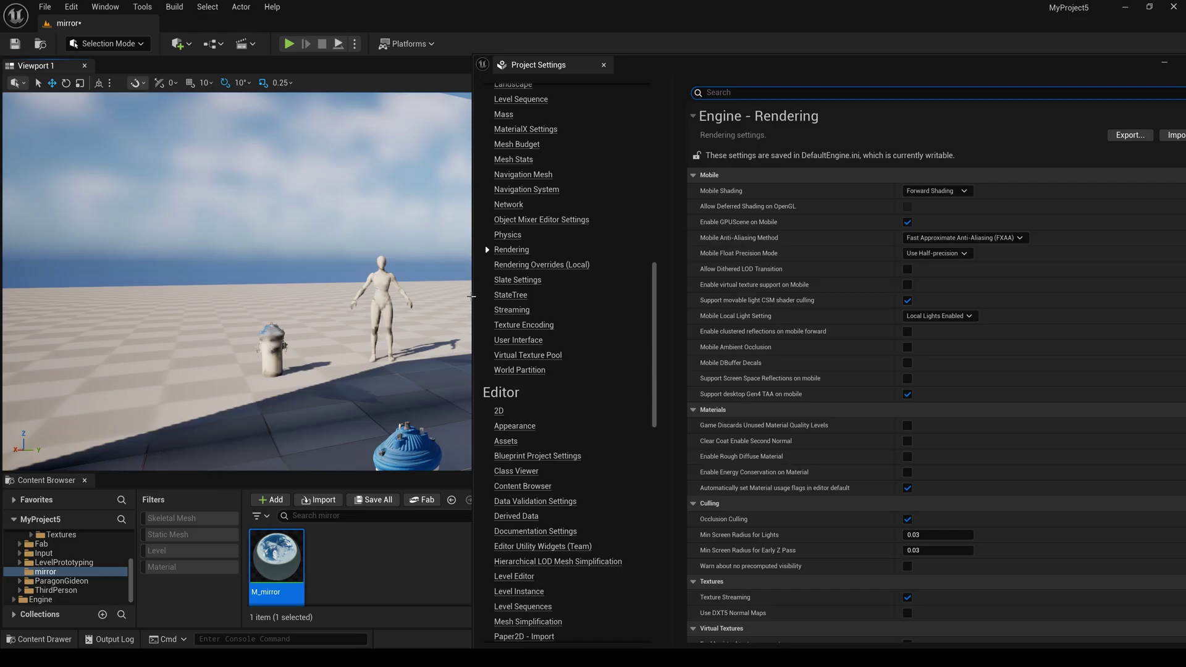
drag(472, 299, 666, 299)
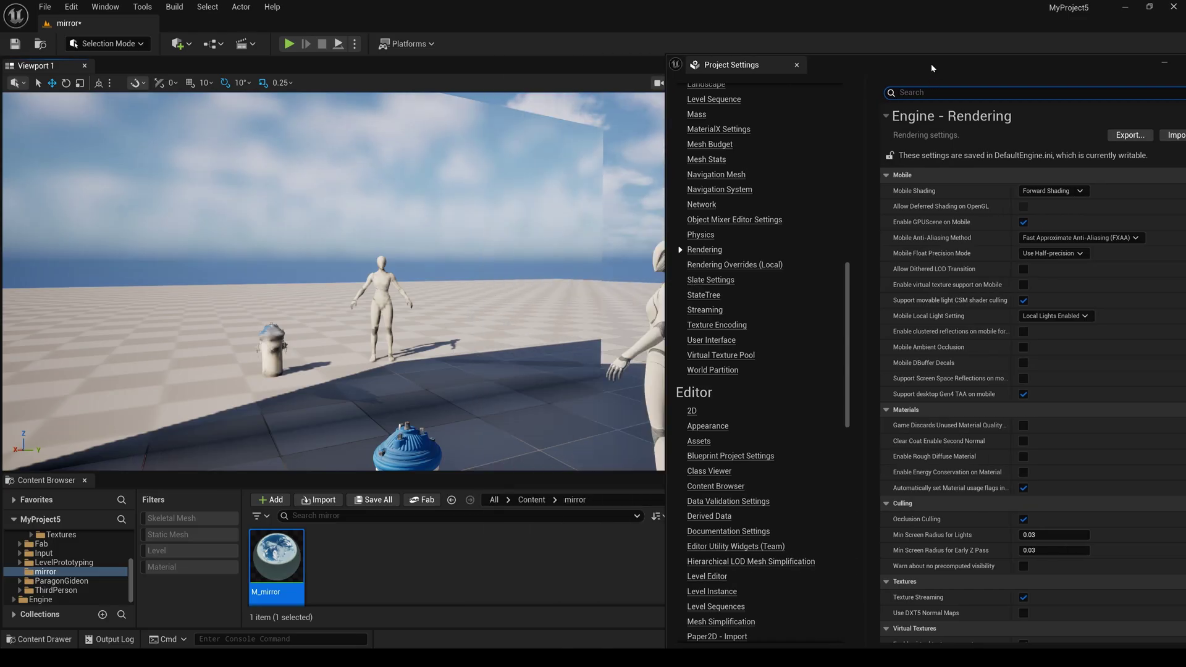
drag(932, 66, 798, 54)
scroll(908, 320, down, 2)
scroll(908, 323, down, 2)
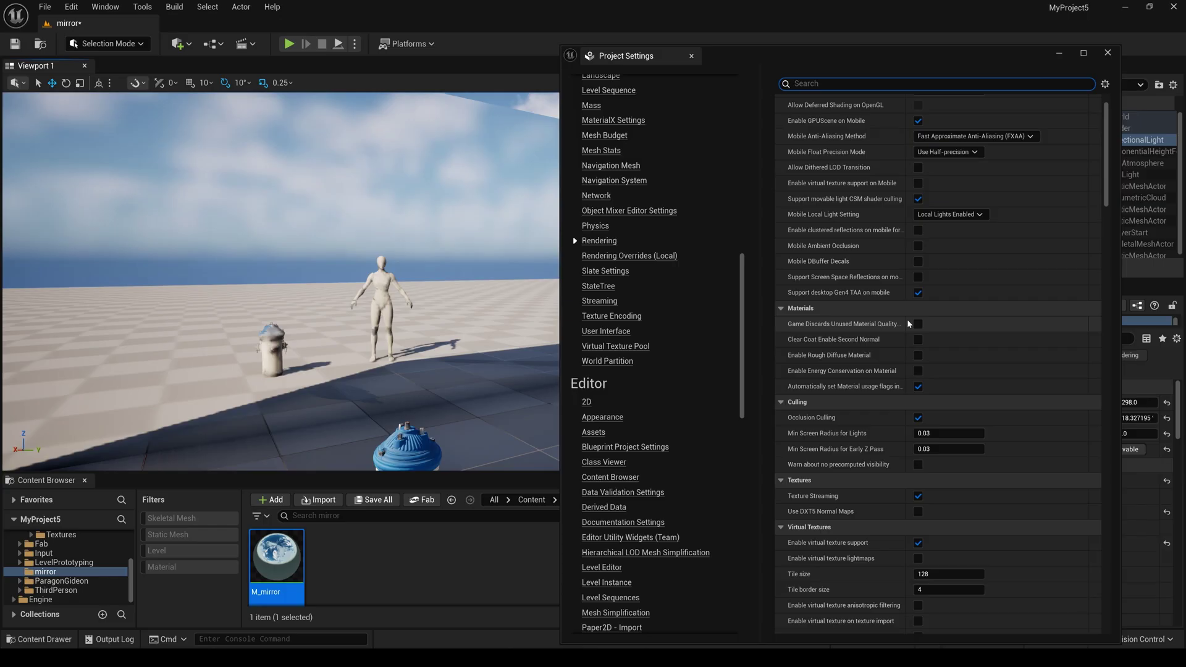
scroll(907, 321, down, 15)
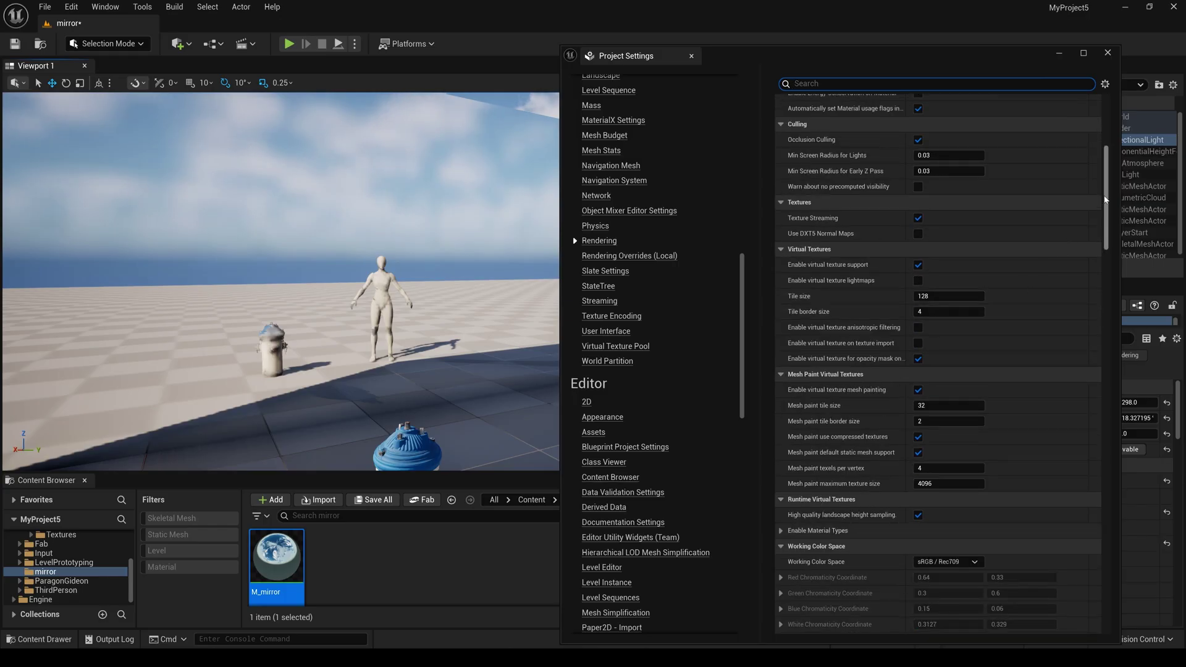
mouse_move(1107, 209)
mouse_down()
mouse_move(1117, 267)
mouse_move(1107, 269)
mouse_up()
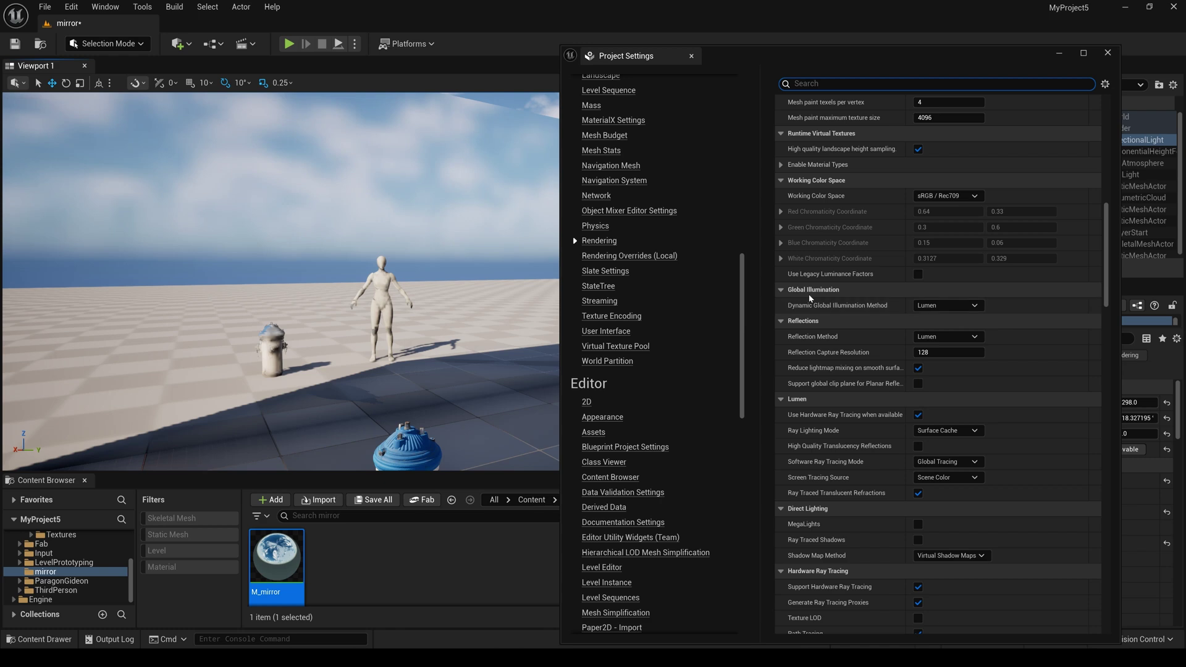
click(957, 431)
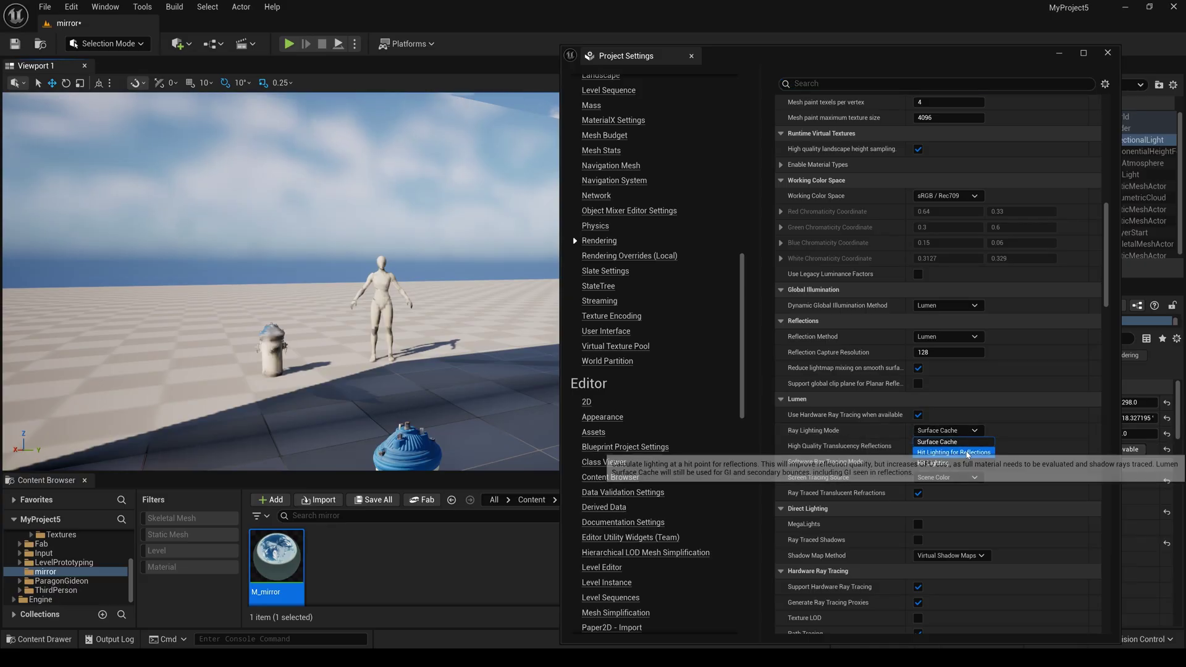
click(966, 452)
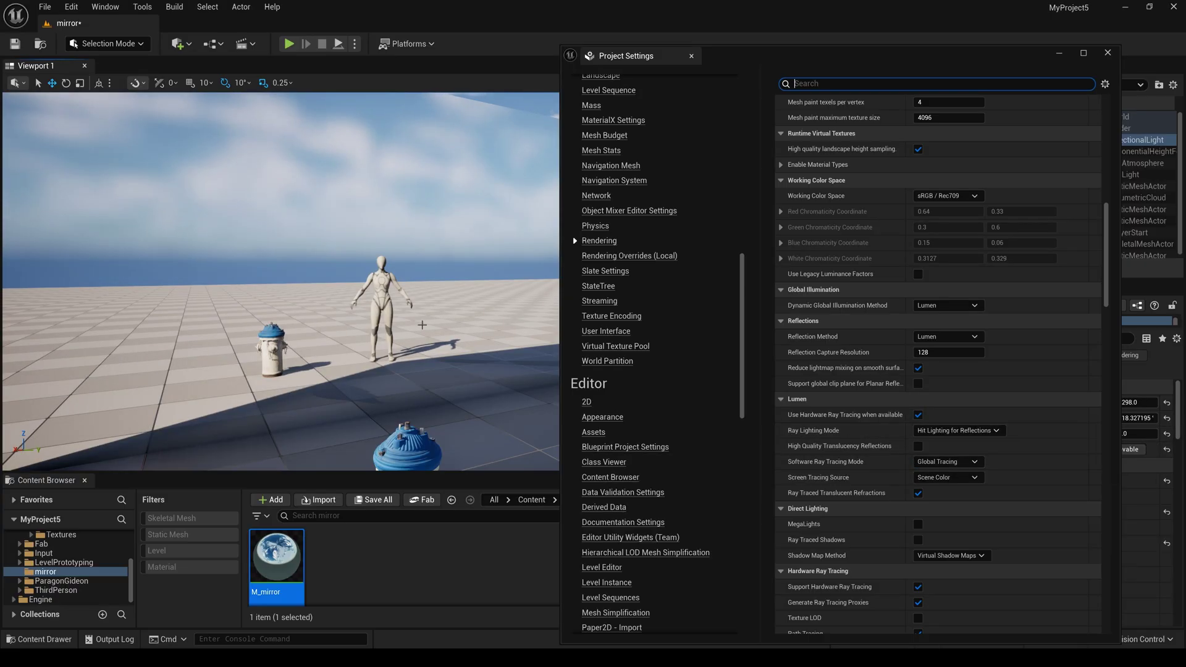
- Switch Ray Lighting Mode to Surface Cache and back to Hit Lighting for Reflections to compare the mirror's reflections
click(967, 431)
click(963, 444)
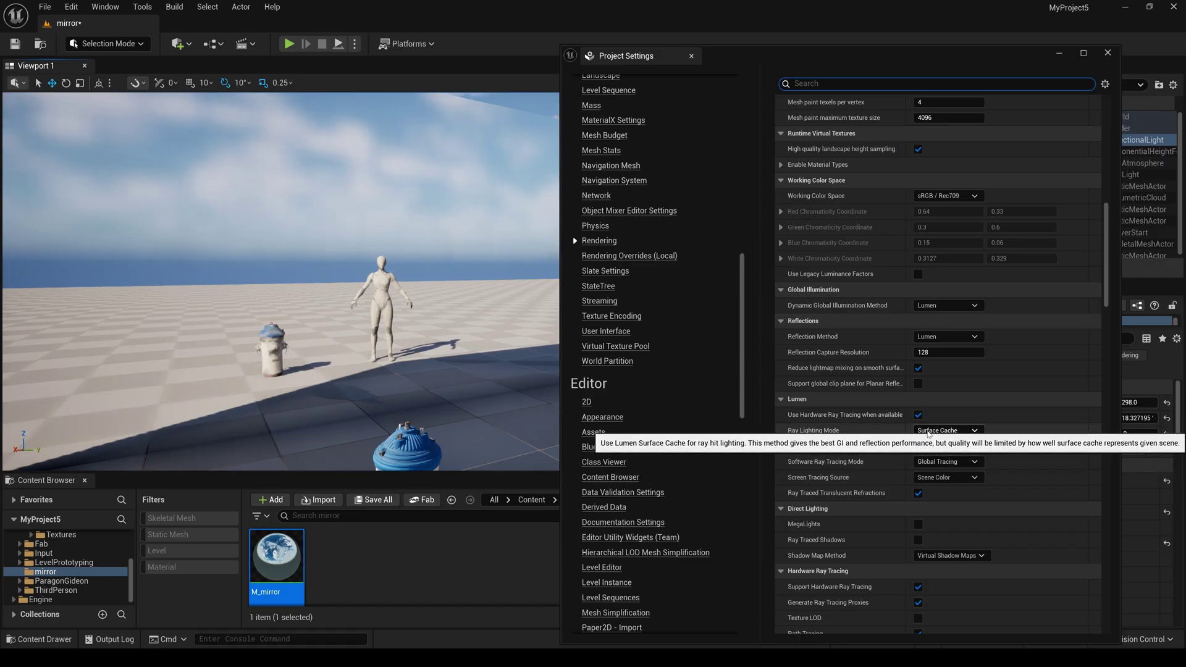
click(974, 431)
click(954, 458)
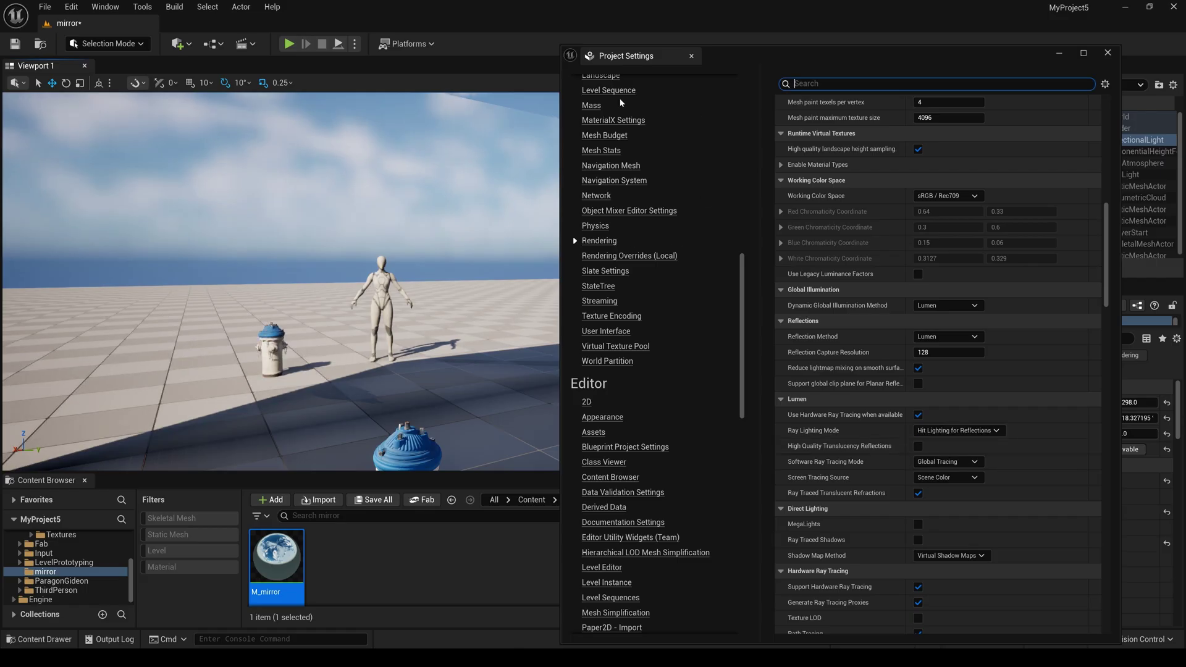
- Minimize the Project Settings and move the SKM_Quinn_Simple character into the mirror wall's shadow, to about X -144, Y 157
click(1058, 54)
scroll(491, 383, down, 8)
scroll(491, 384, up, 15)
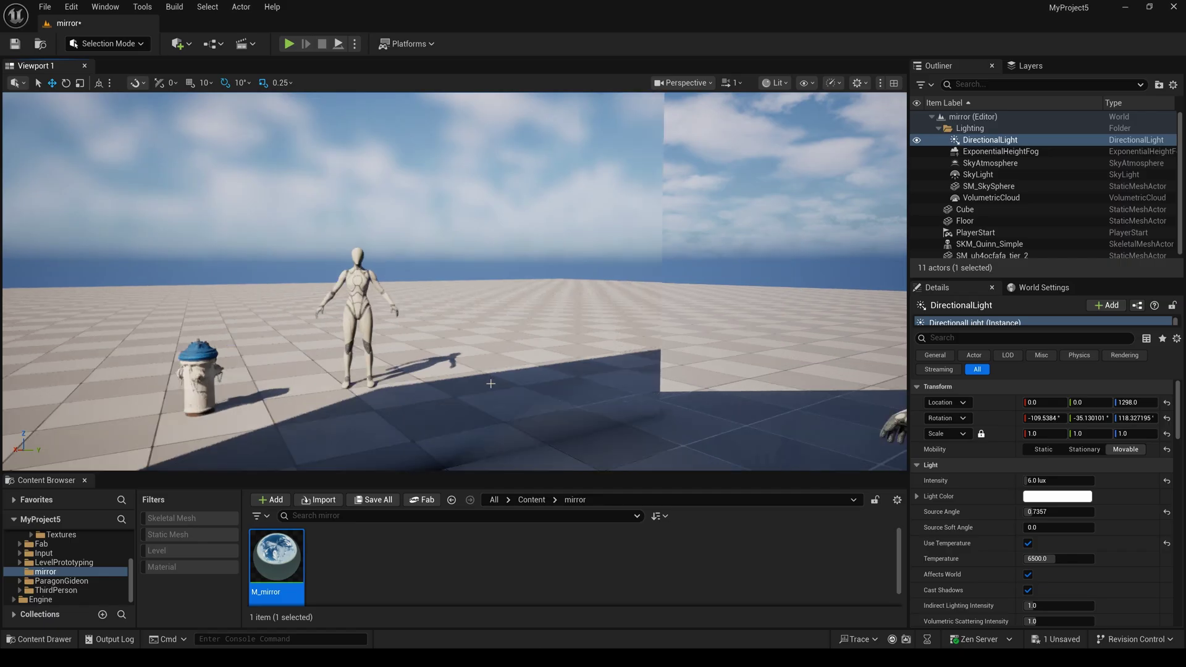
scroll(490, 383, down, 3)
right_drag(491, 384, 501, 386)
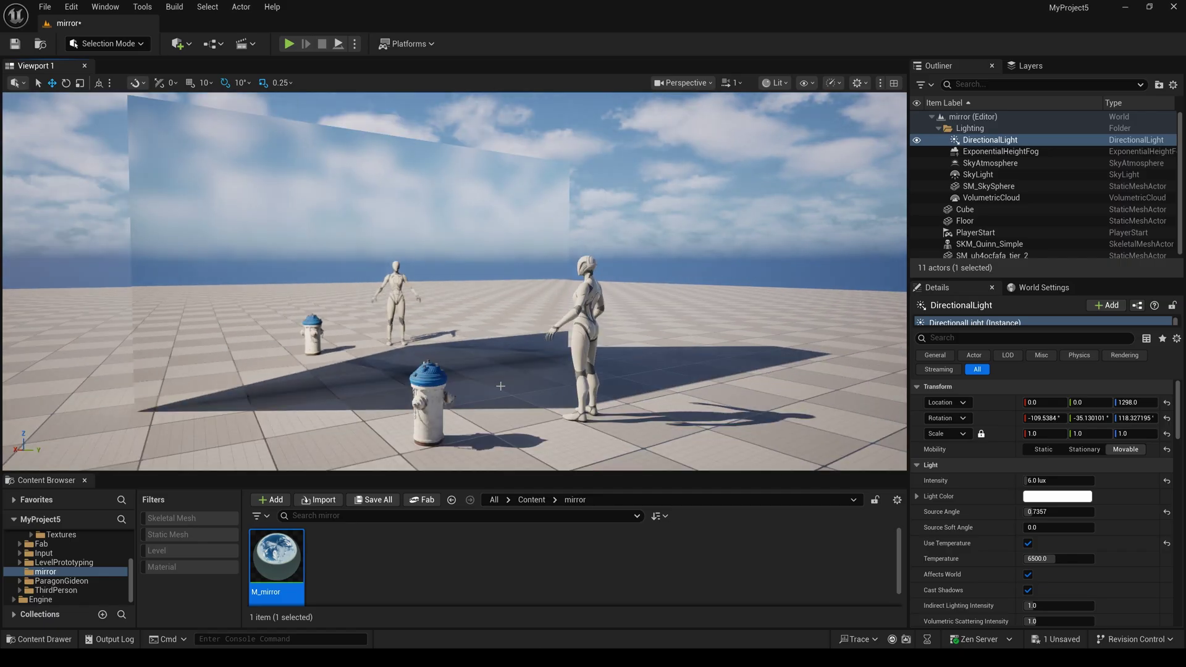
click(573, 367)
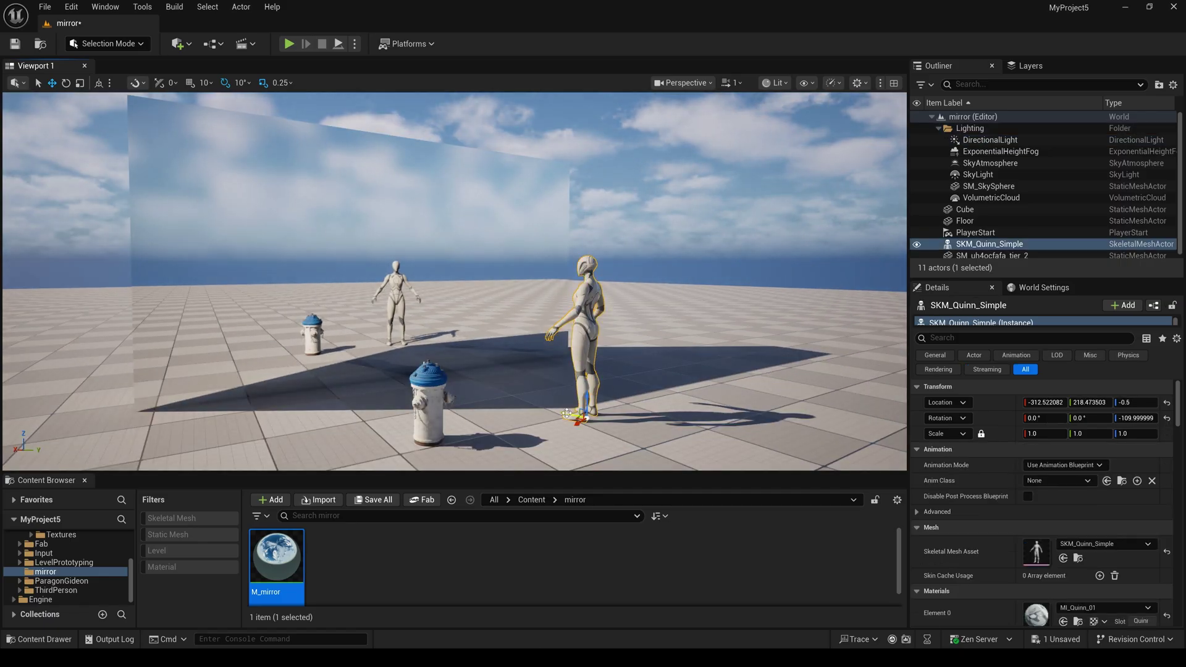
drag(567, 414, 447, 366)
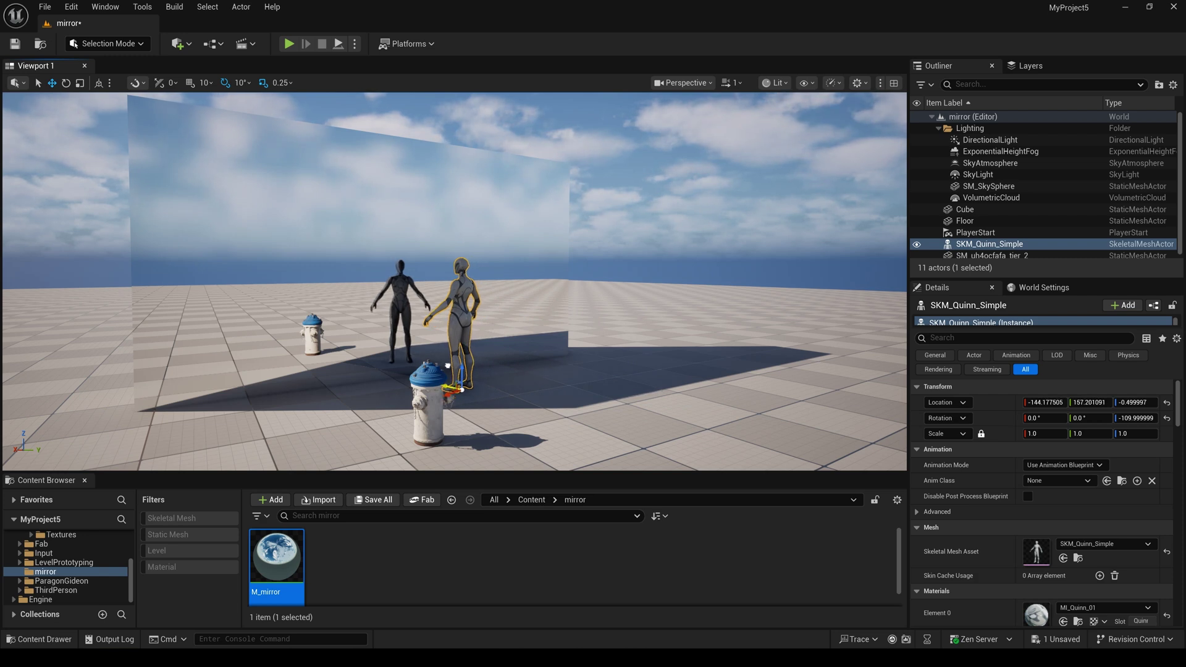
- Examine the shaded character's reflection in the mirror wall up close and from slightly different angles
scroll(470, 364, up, 5)
middle_drag(583, 388, 506, 389)
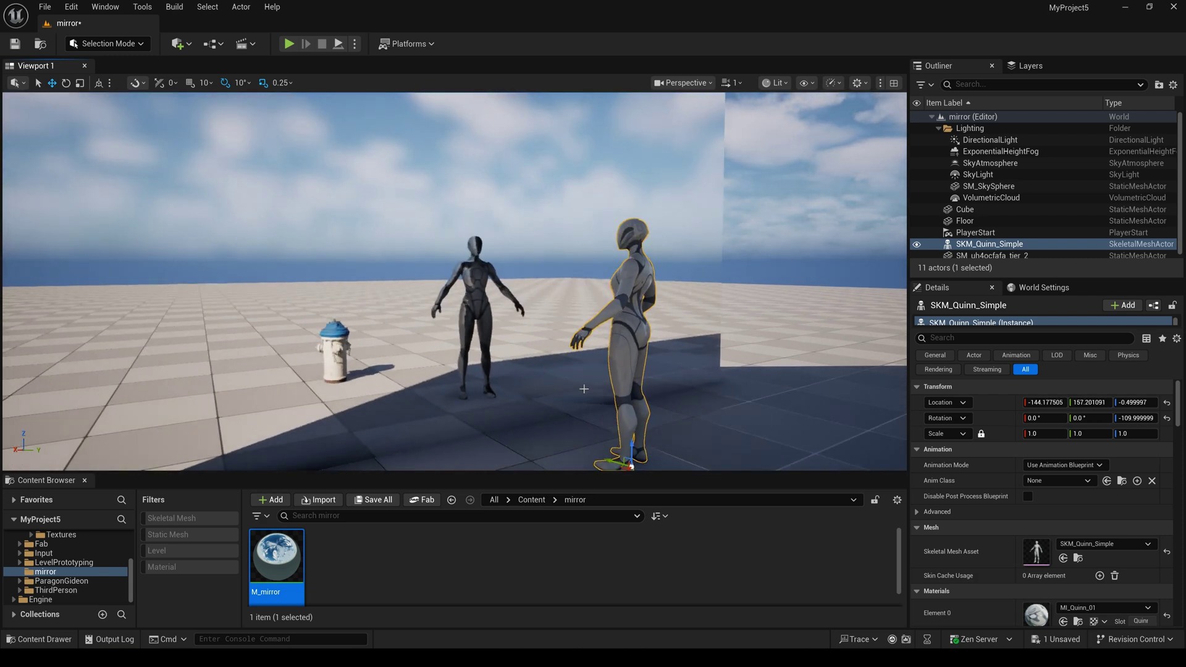
scroll(583, 389, down, 3)
scroll(584, 389, up, 2)
right_drag(585, 388, 605, 394)
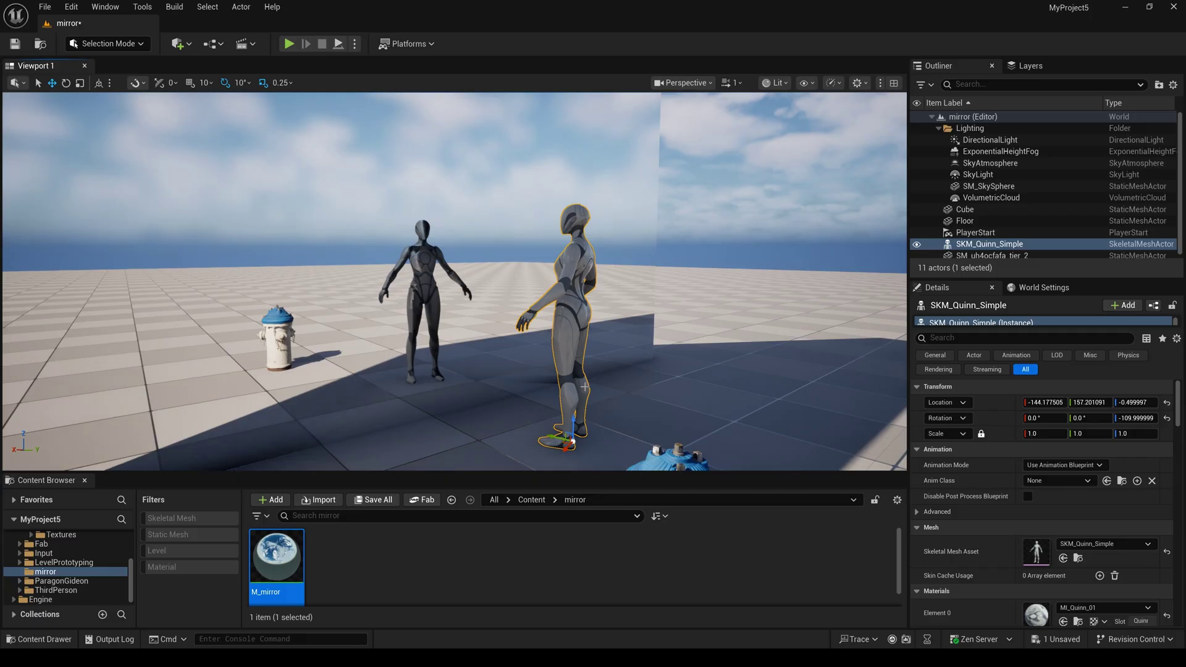
scroll(584, 386, up, 2)
scroll(442, 259, down, 3)
scroll(442, 259, up, 3)
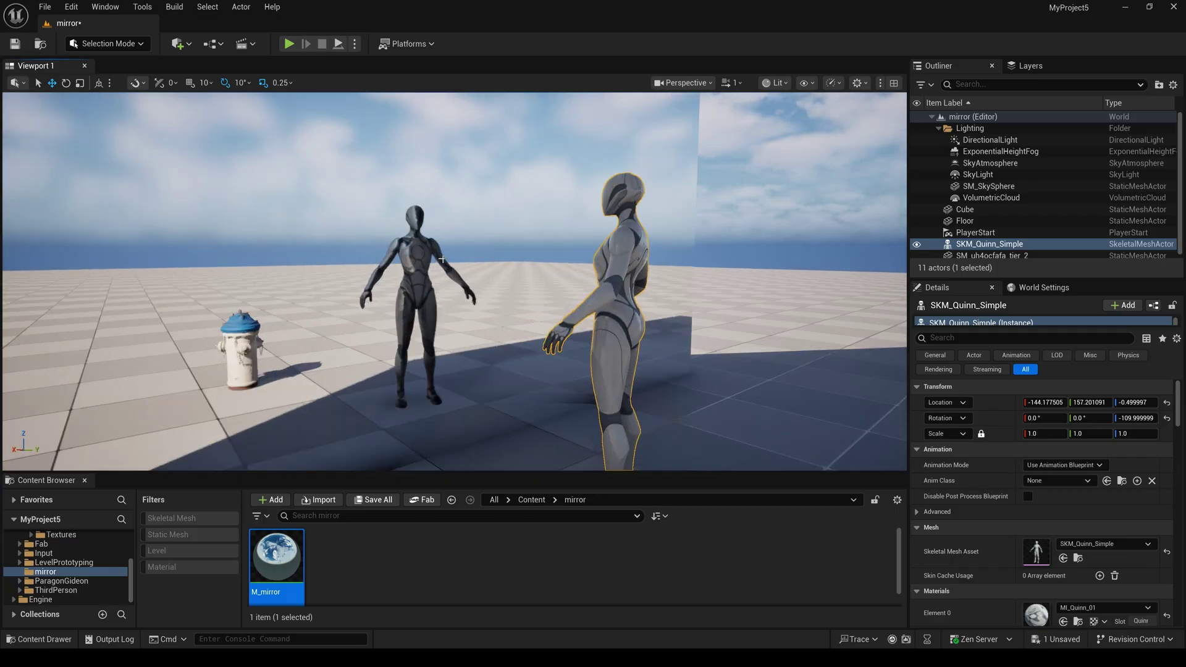
- Collapse the Lighting folder and add a Post Process Volume from the visual effects actors to the level
click(939, 129)
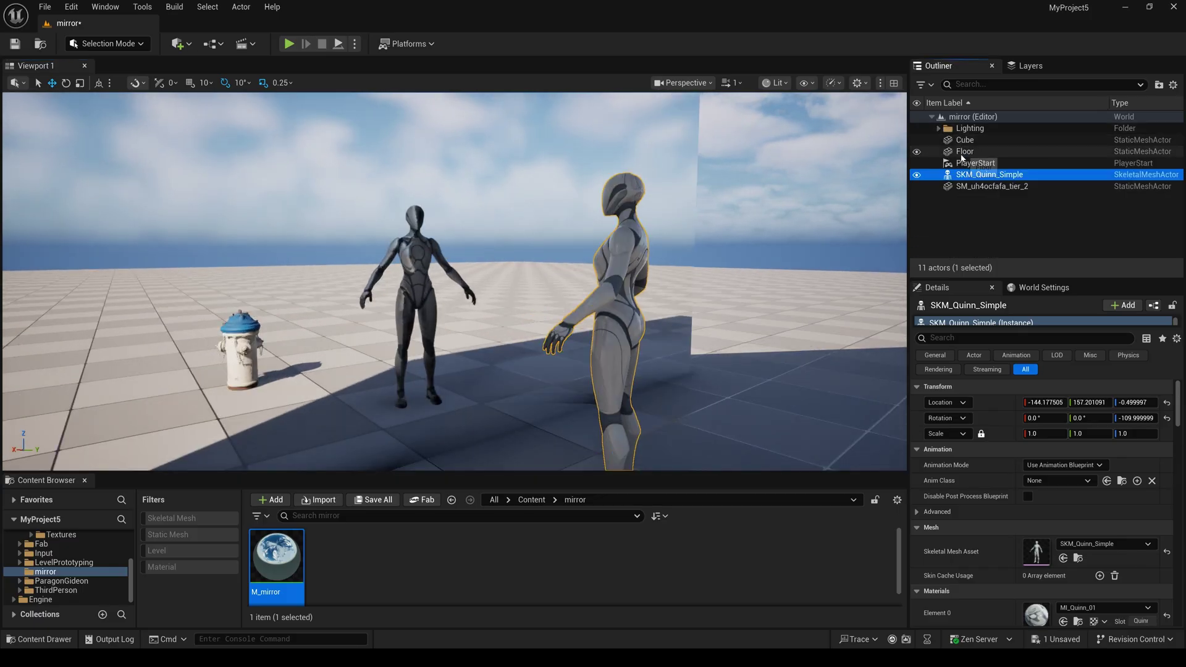
click(213, 44)
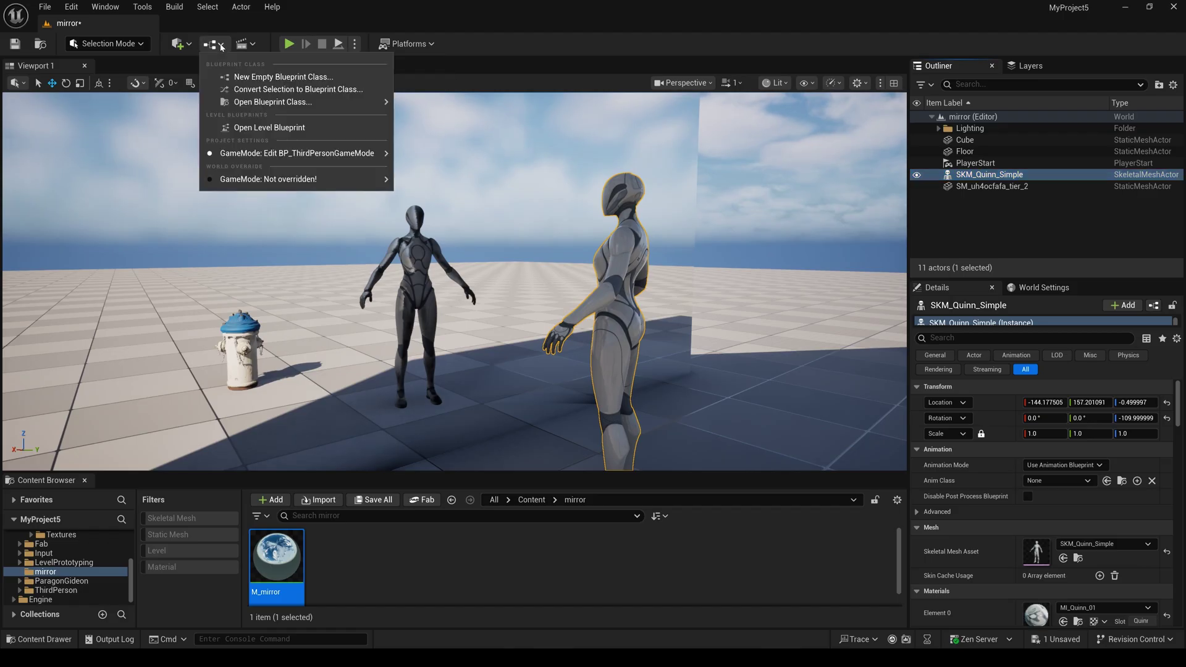
click(192, 45)
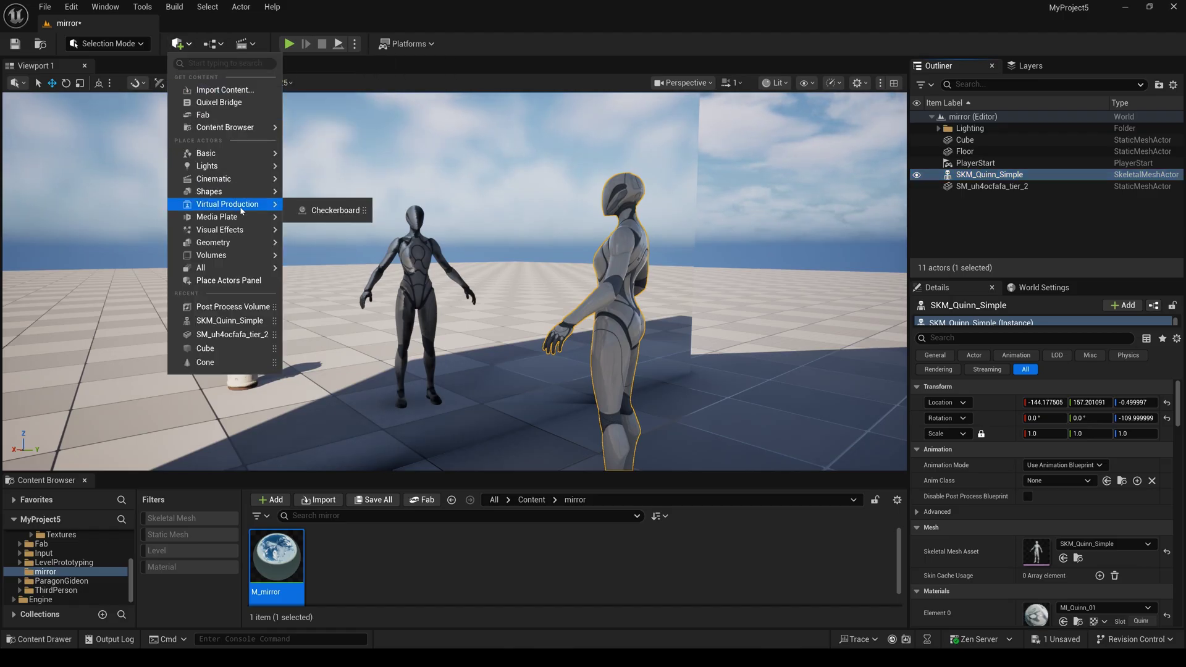
mouse_move(233, 232)
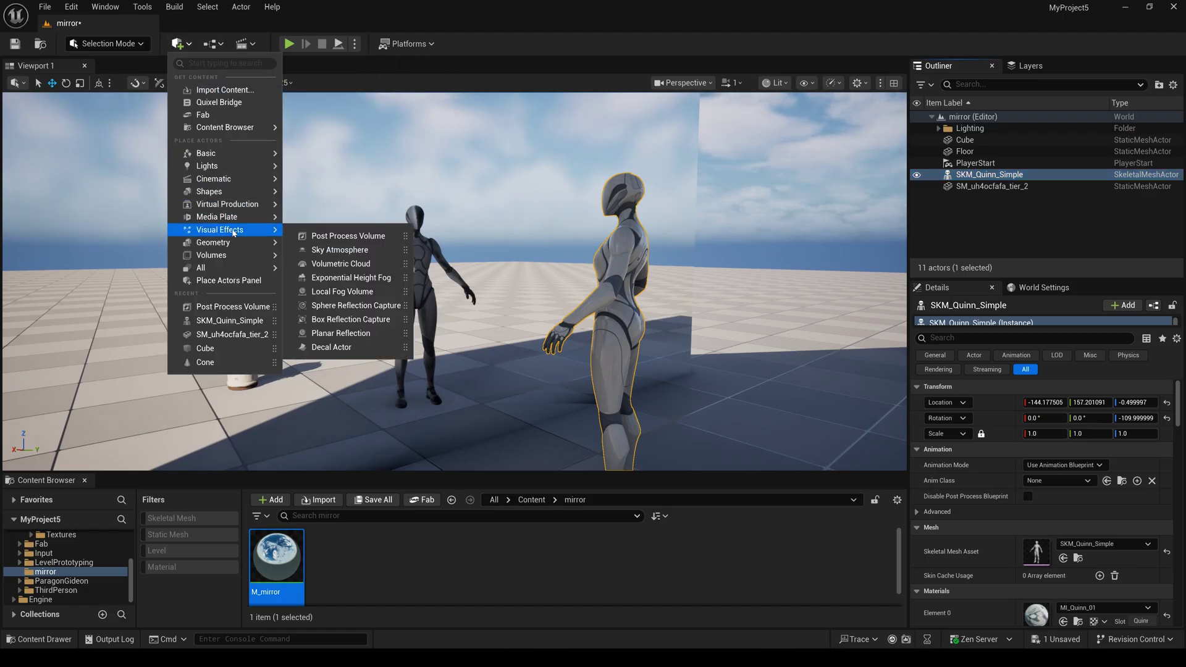
click(348, 236)
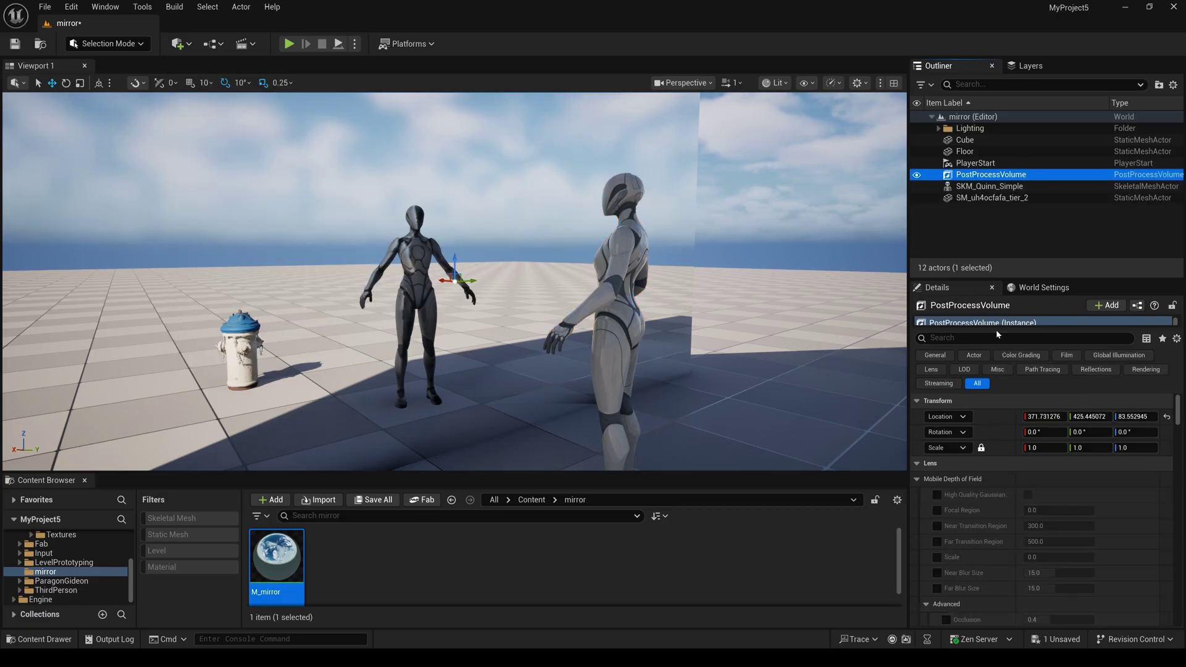
- Filter the volume's properties for "unb" and enable Infinite Extent (Unbound)
click(961, 338)
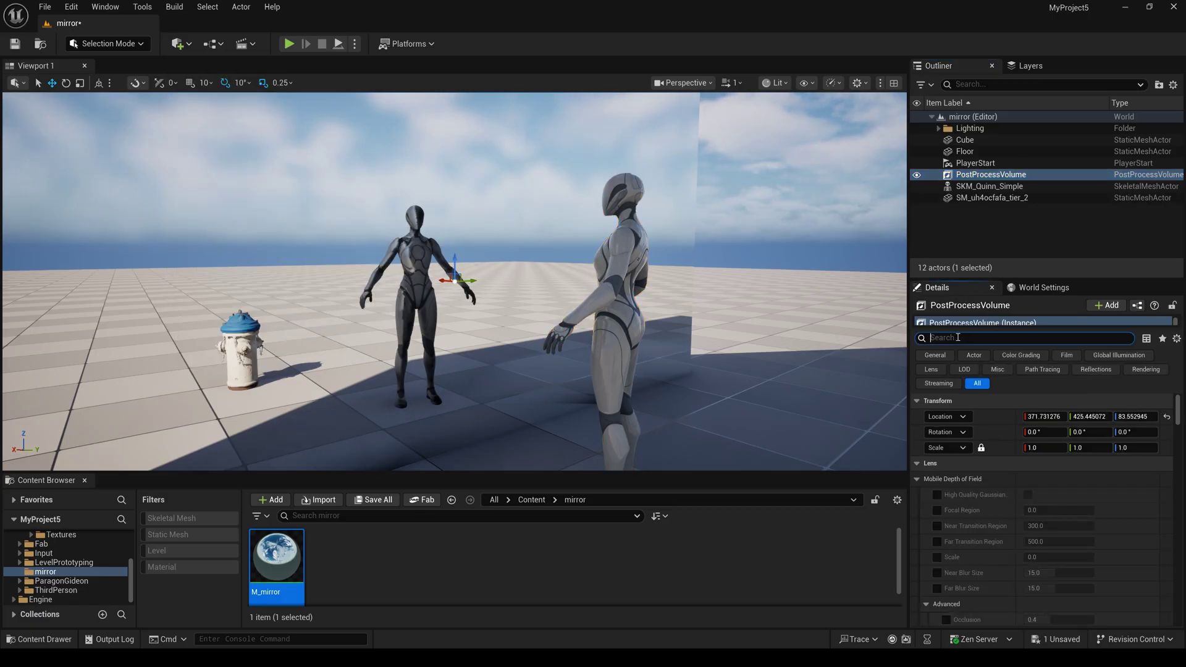
text(unb)
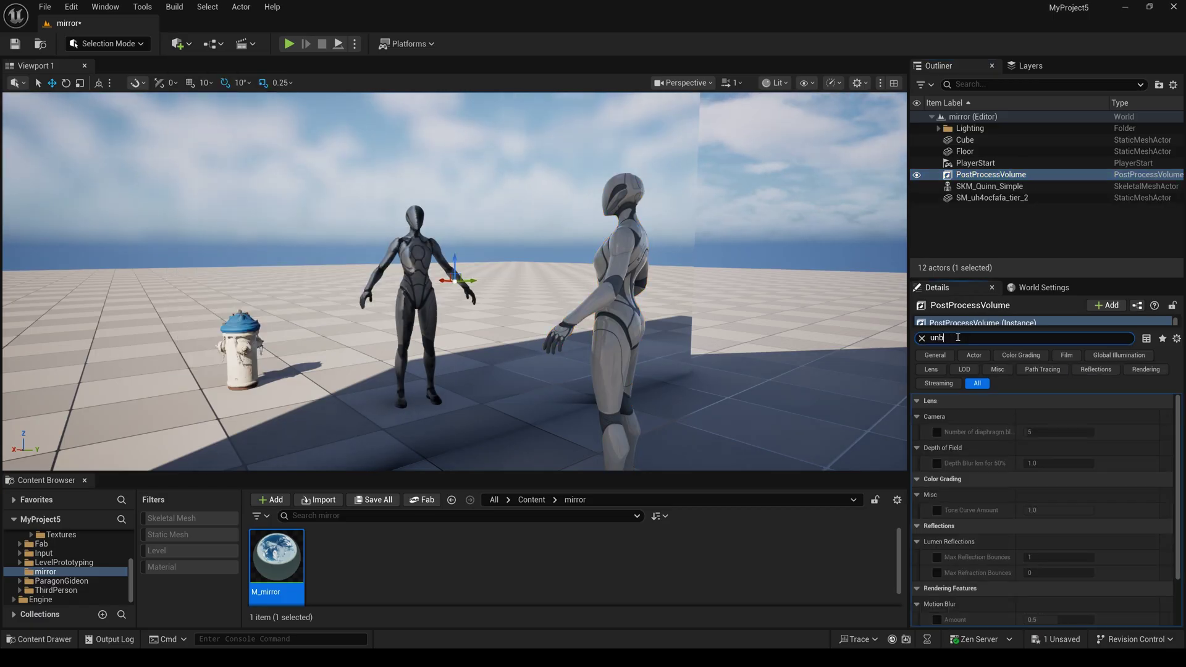
click(1032, 417)
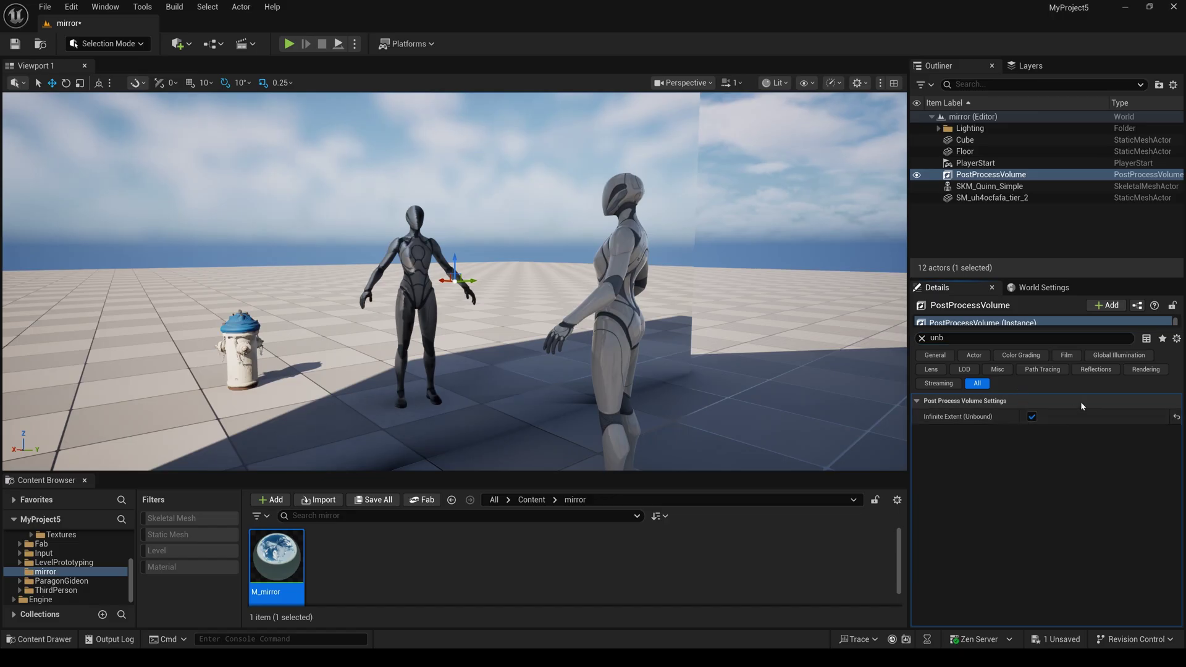
- Find the volume's Lumen properties, override the Global Illumination method with Lumen, and set Ray Lighting Mode to Hit Lighting for Reflections
click(922, 338)
text(l)
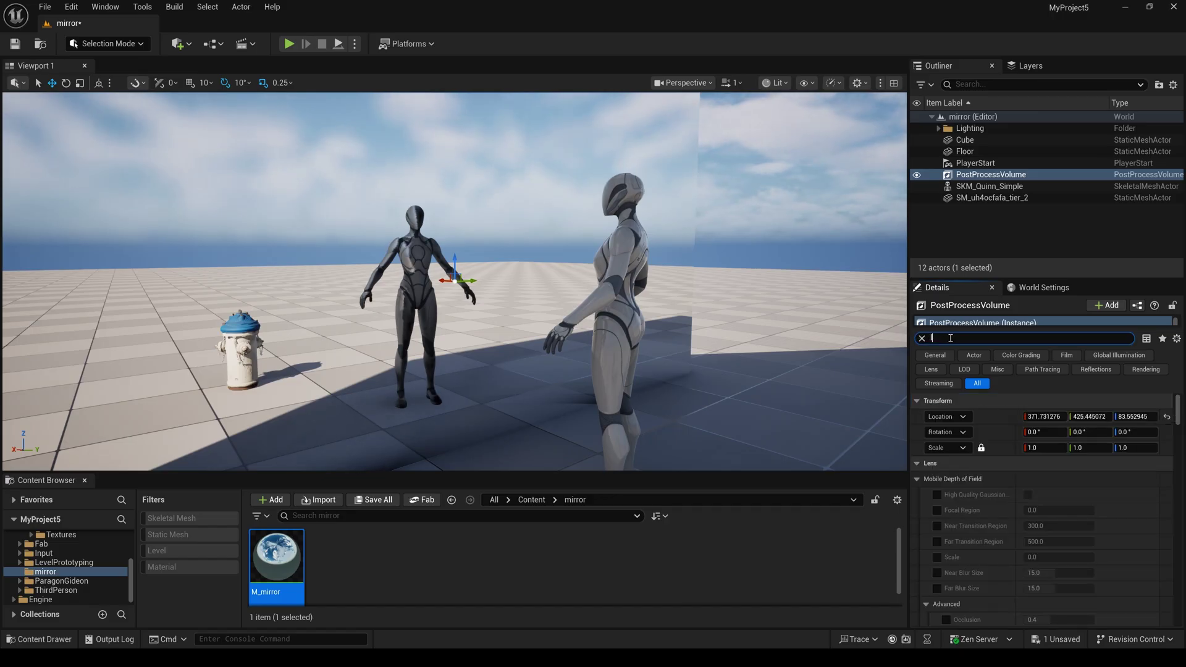
text(umen)
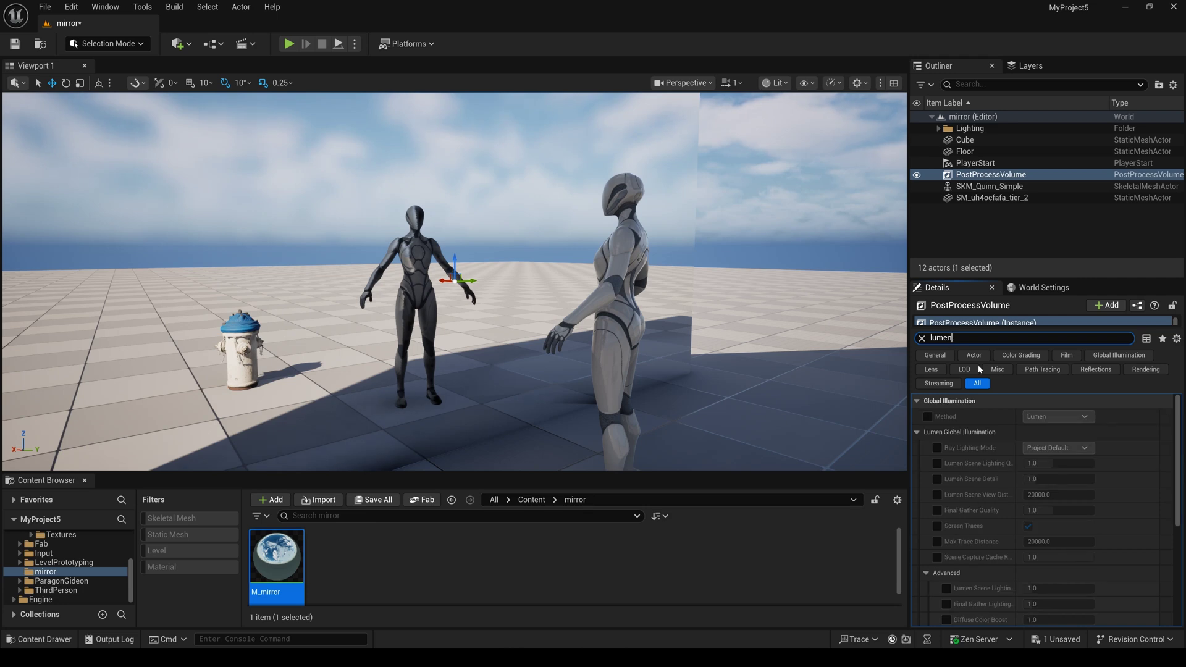
click(929, 417)
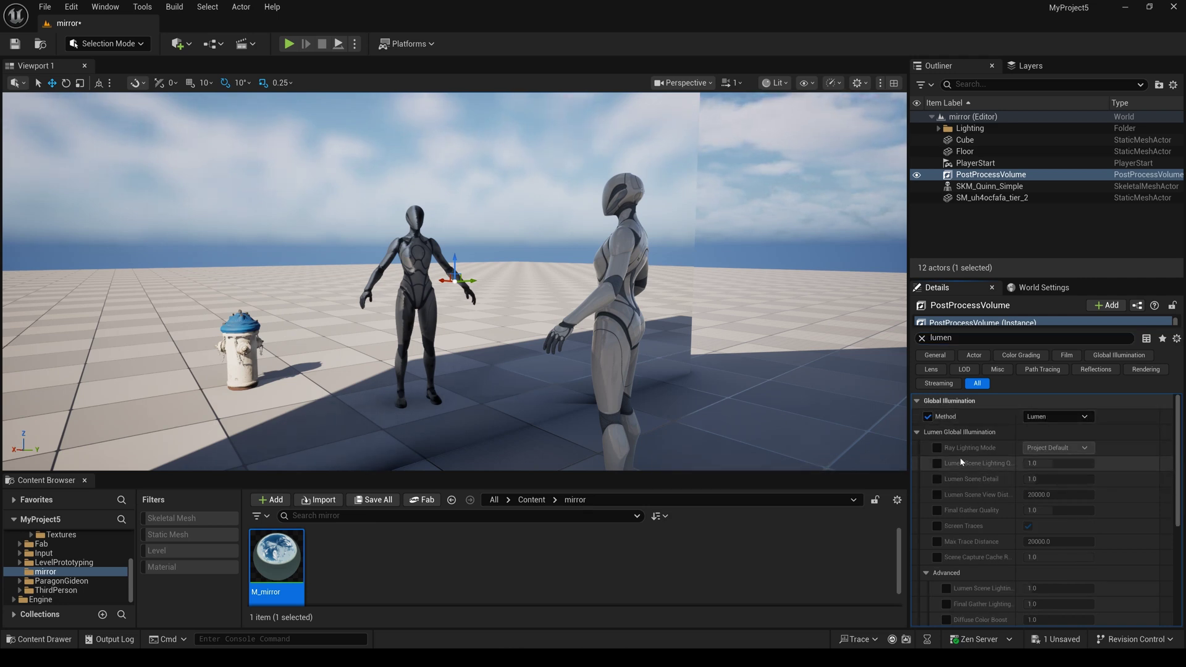
click(937, 448)
click(1068, 447)
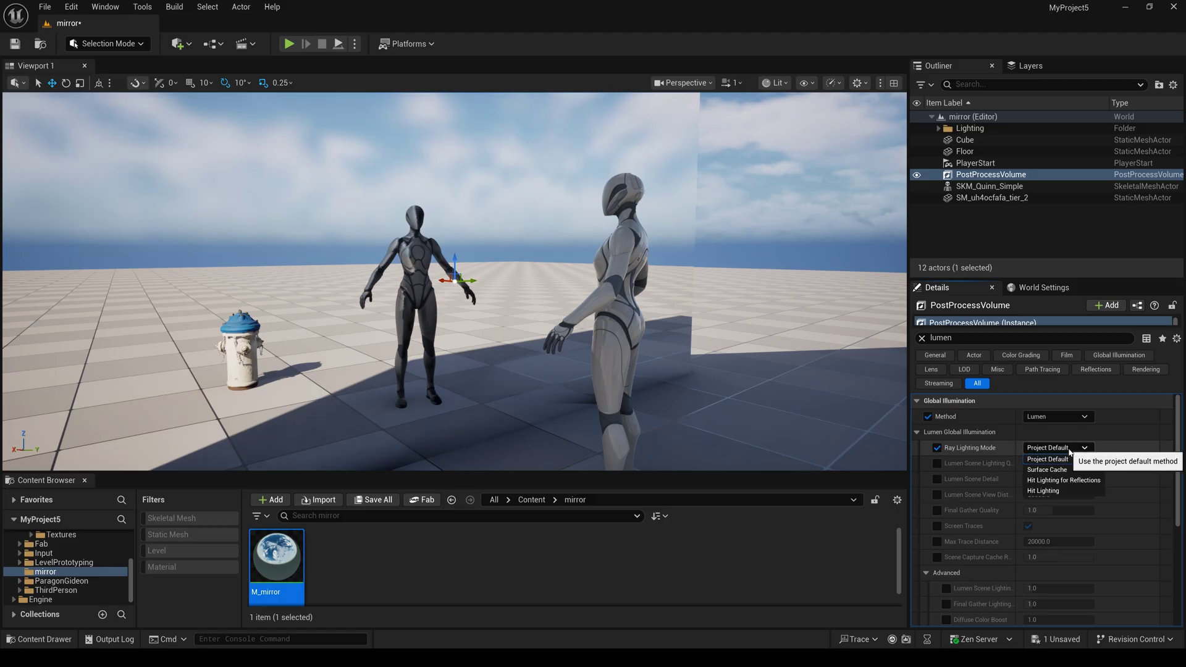
click(1052, 481)
- Override the volume's Reflections method with Lumen and set the Lumen Reflections Quality to 2.0
scroll(984, 487, down, 3)
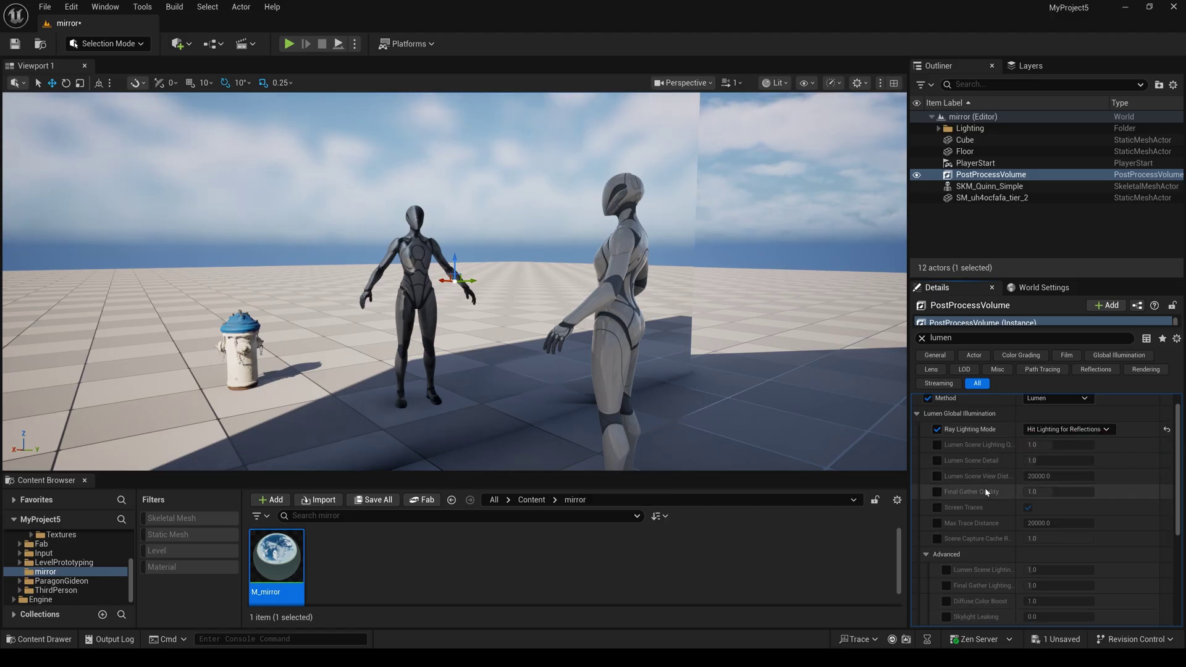
scroll(985, 488, down, 3)
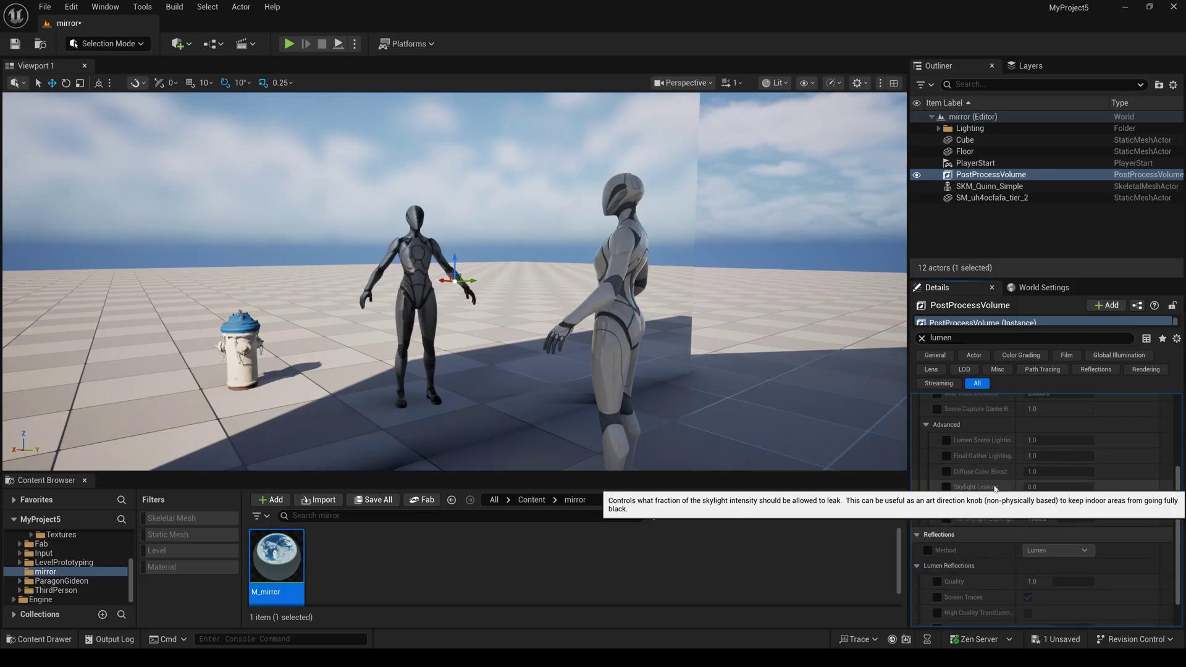
scroll(1062, 483, down, 2)
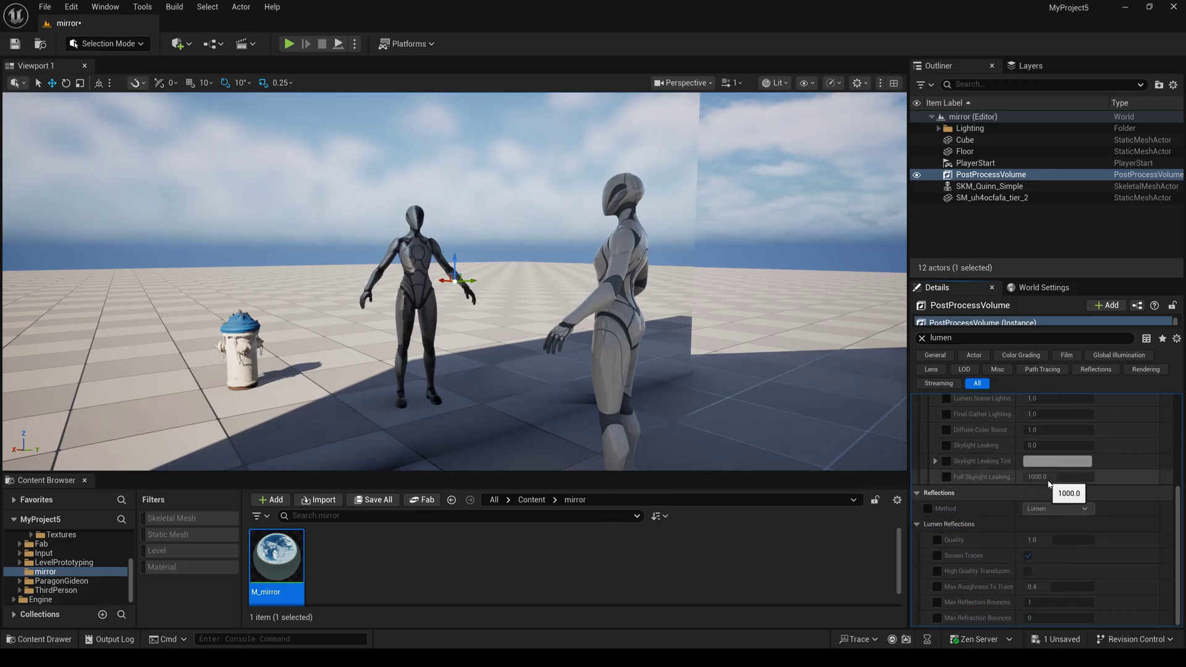
click(928, 509)
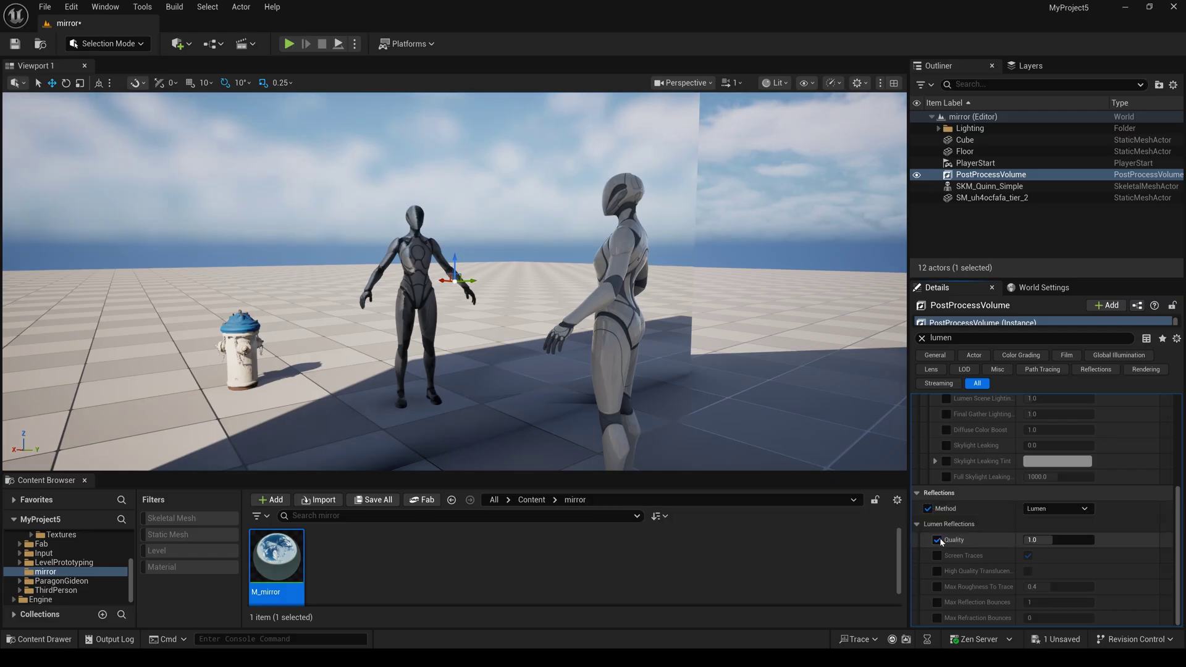
click(937, 539)
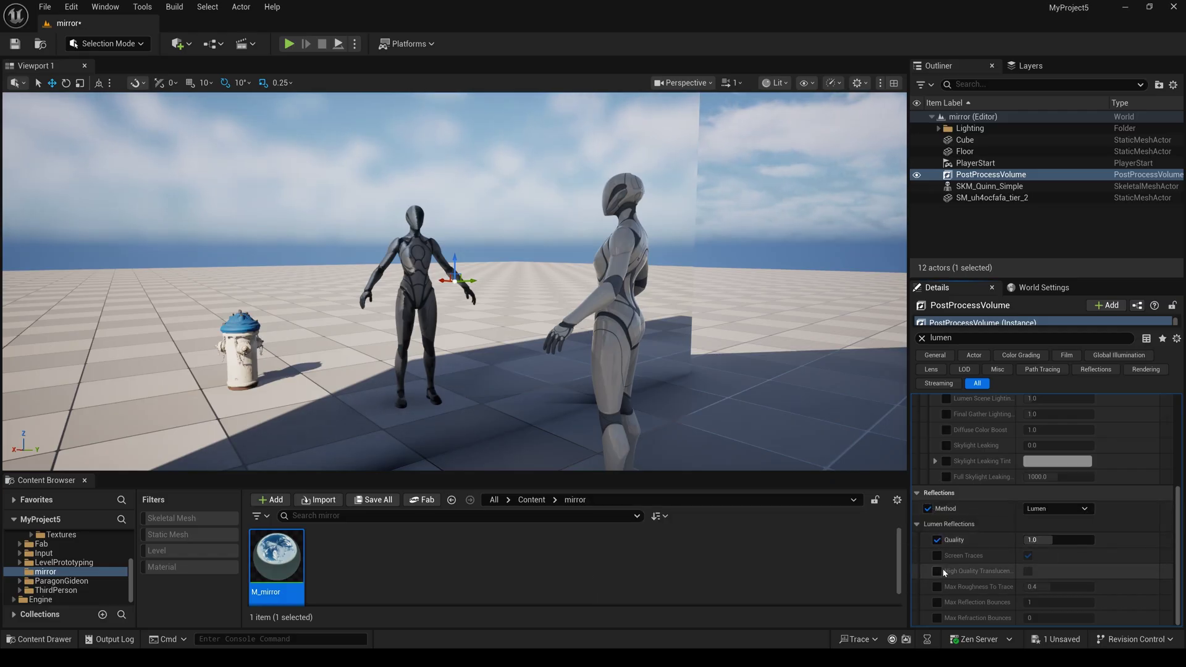
drag(1050, 539, 1094, 539)
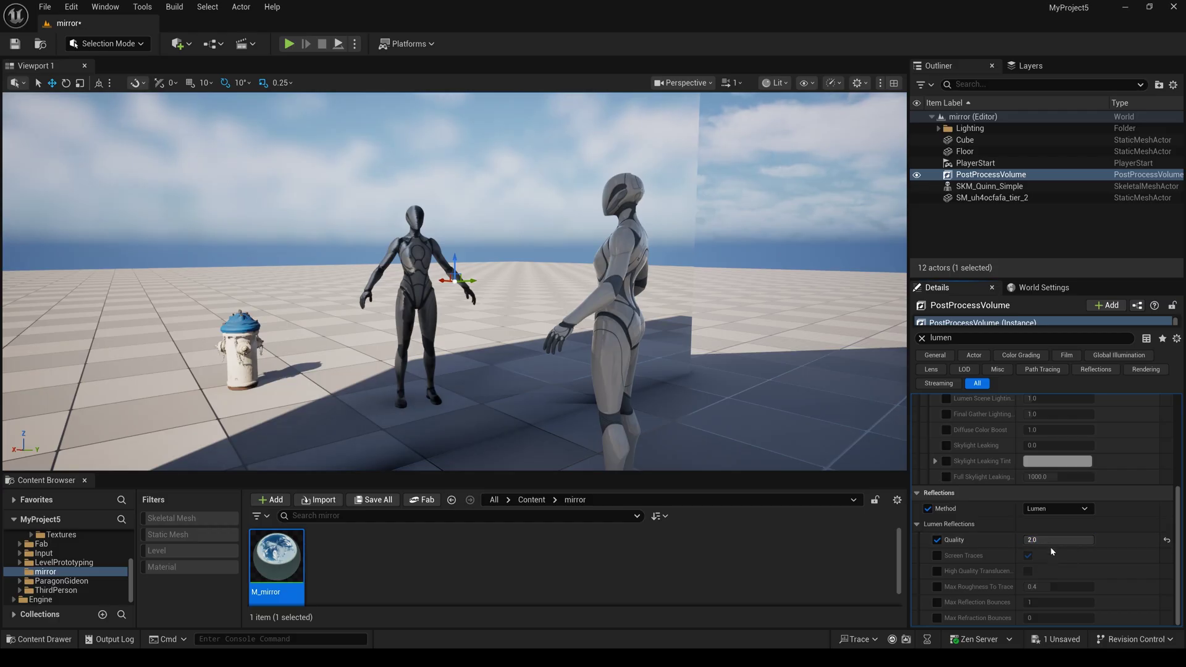
- Override the Lumen Reflections limits: Max Refraction Bounces 64, Max Reflection Bounces 8, and Max Roughness To Trace about 0.97
click(937, 587)
click(937, 602)
click(937, 618)
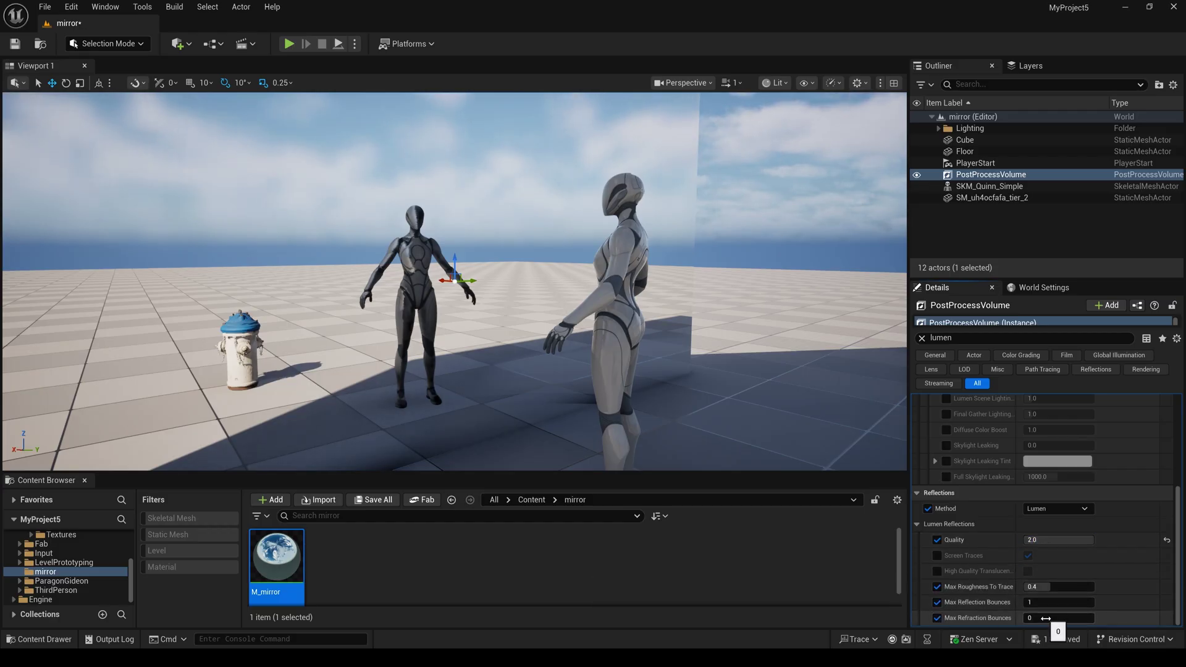
drag(1045, 618, 1112, 618)
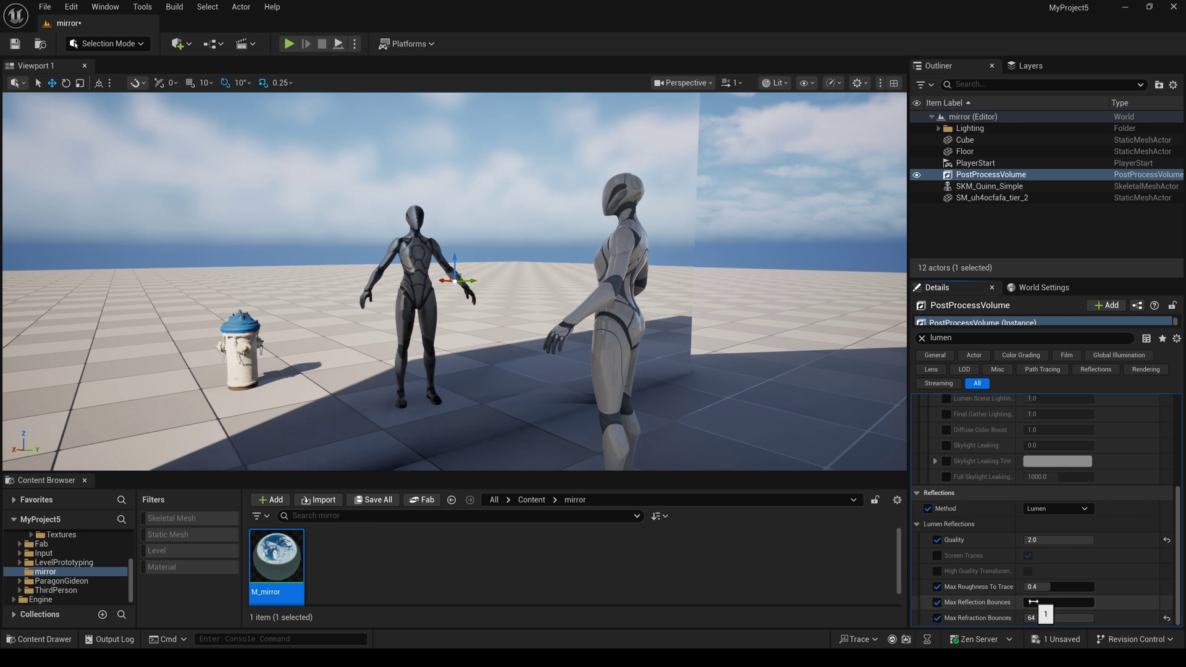
click(1033, 601)
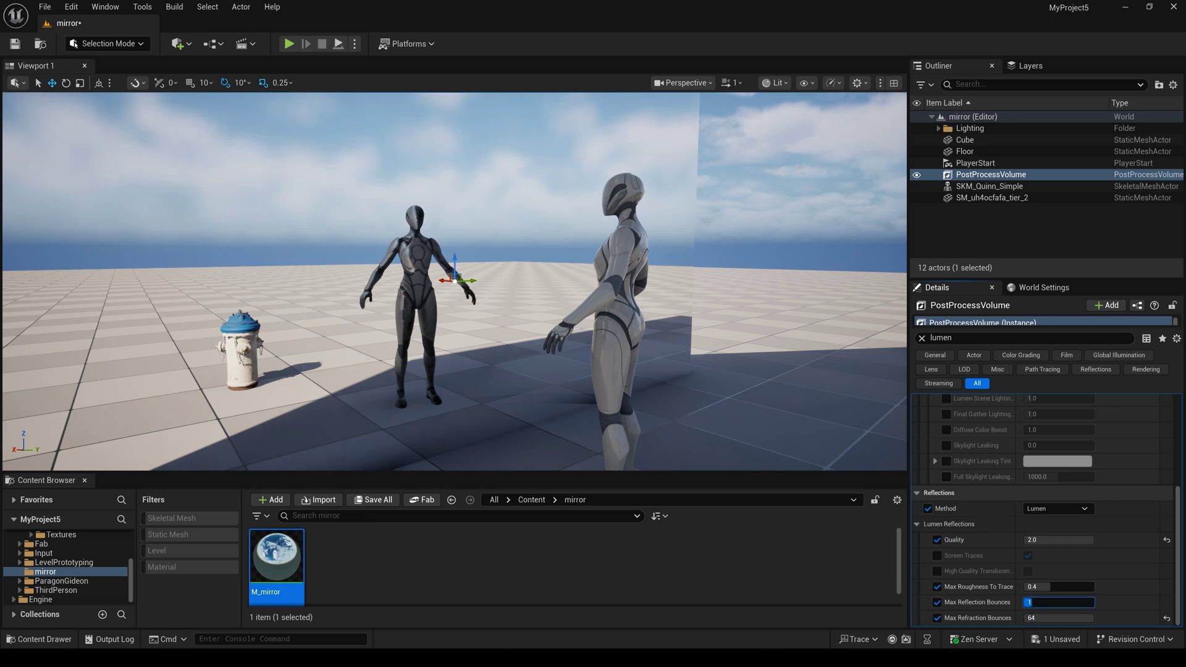
text(6)
key(Return)
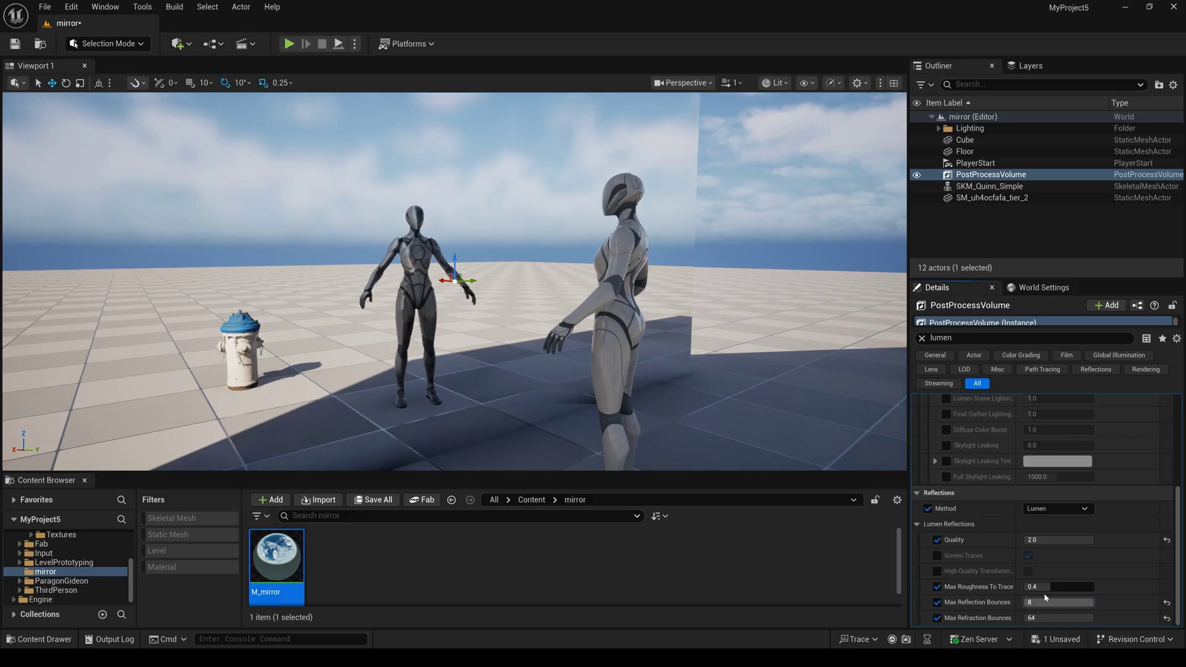
drag(1044, 586, 1092, 587)
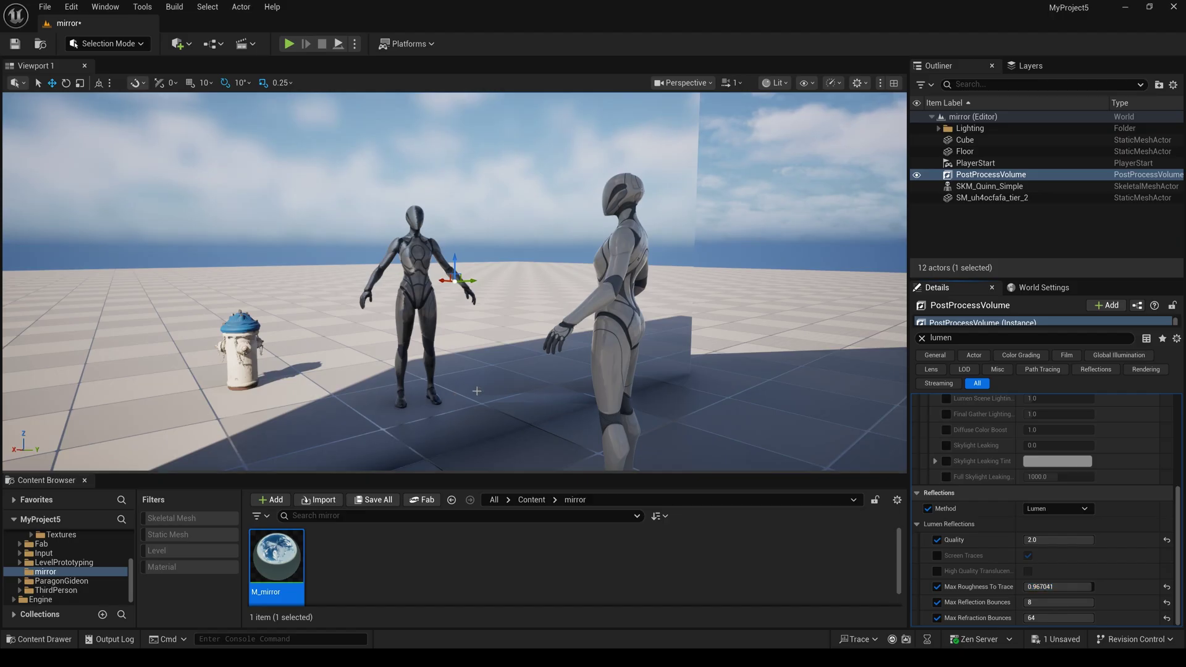
- Override Screen Traces under Lumen Reflections, toggle it to compare the mirror's reflections, and leave it disabled
click(937, 555)
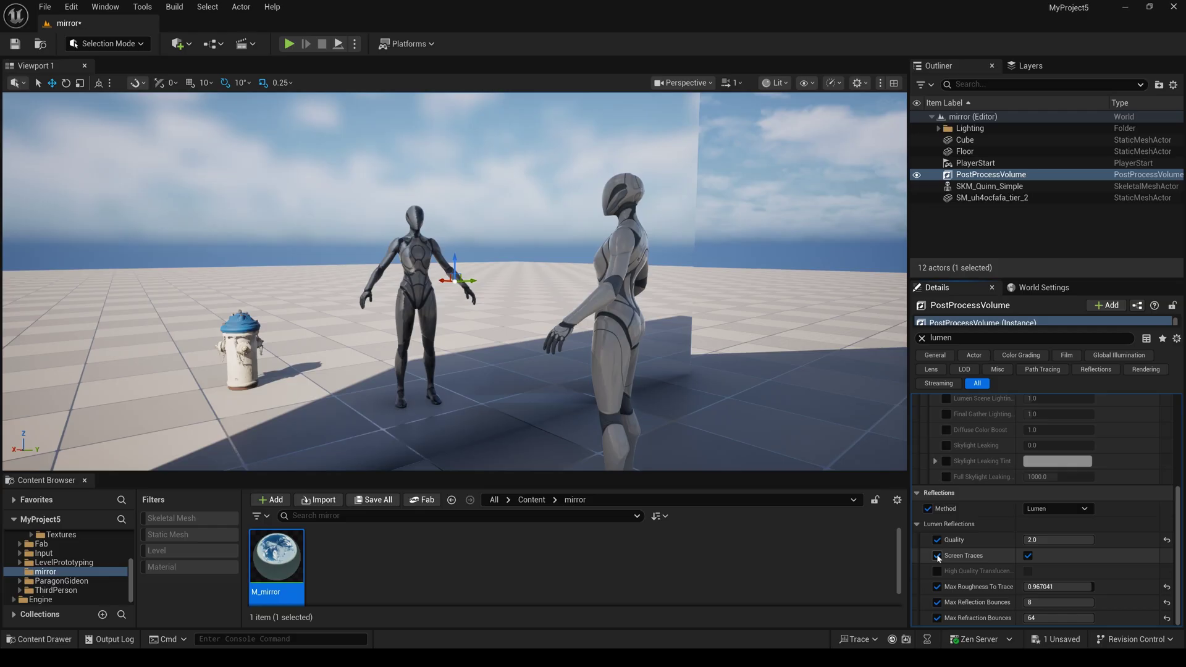
click(1028, 555)
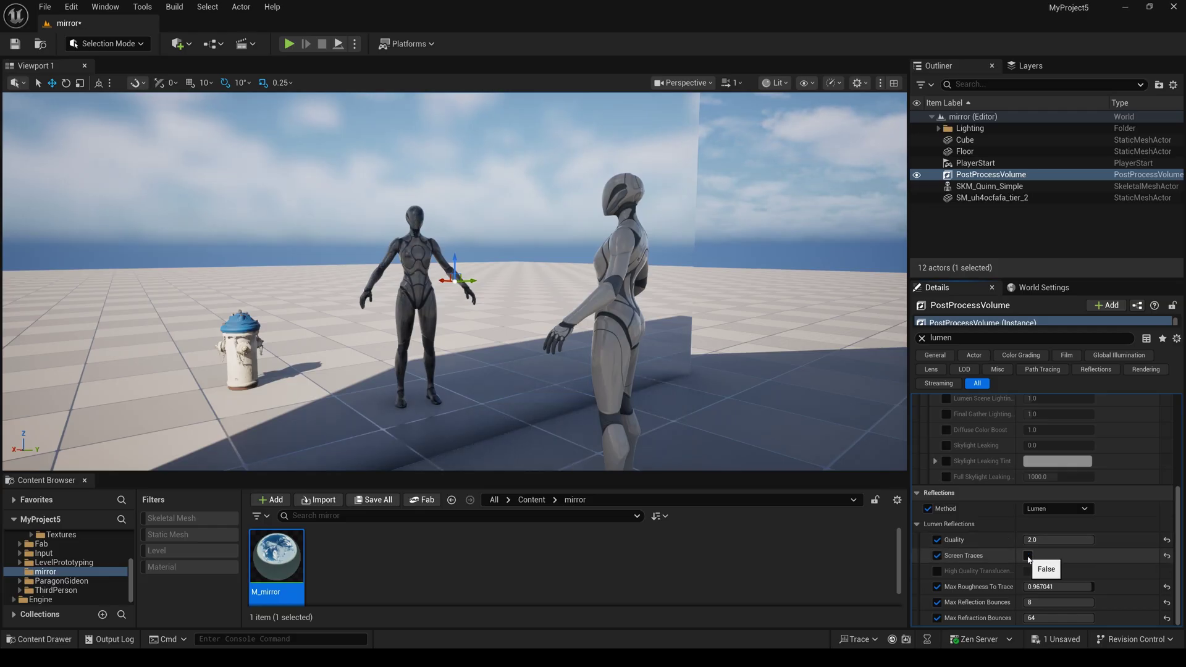
click(1027, 557)
click(1028, 557)
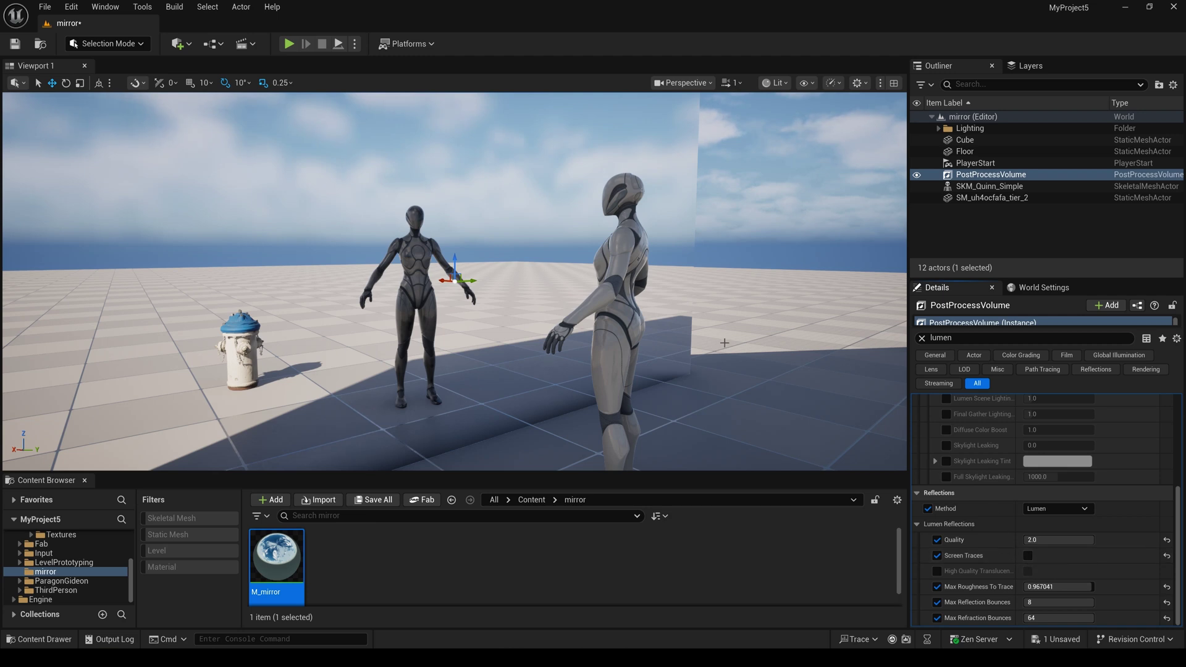
- Reposition the SKM_Quinn_Simple character in front of the mirror wall and check its reflection
scroll(689, 341, down, 3)
scroll(688, 341, down, 5)
scroll(689, 341, up, 2)
scroll(689, 341, down, 1)
scroll(689, 342, up, 2)
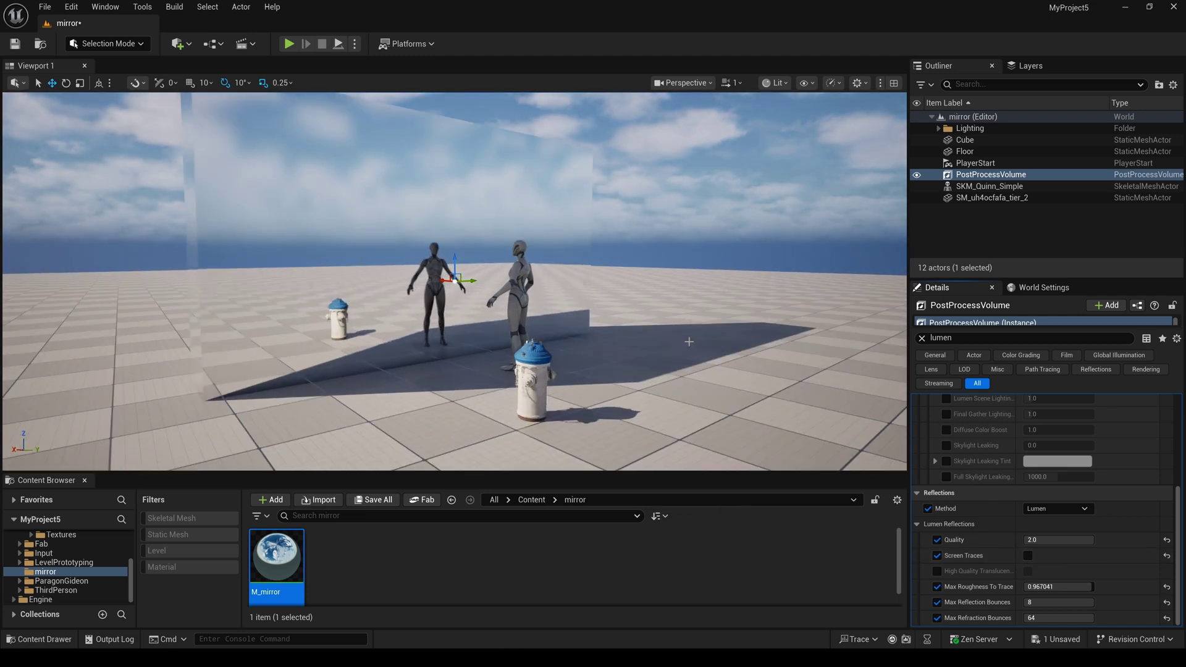
click(531, 281)
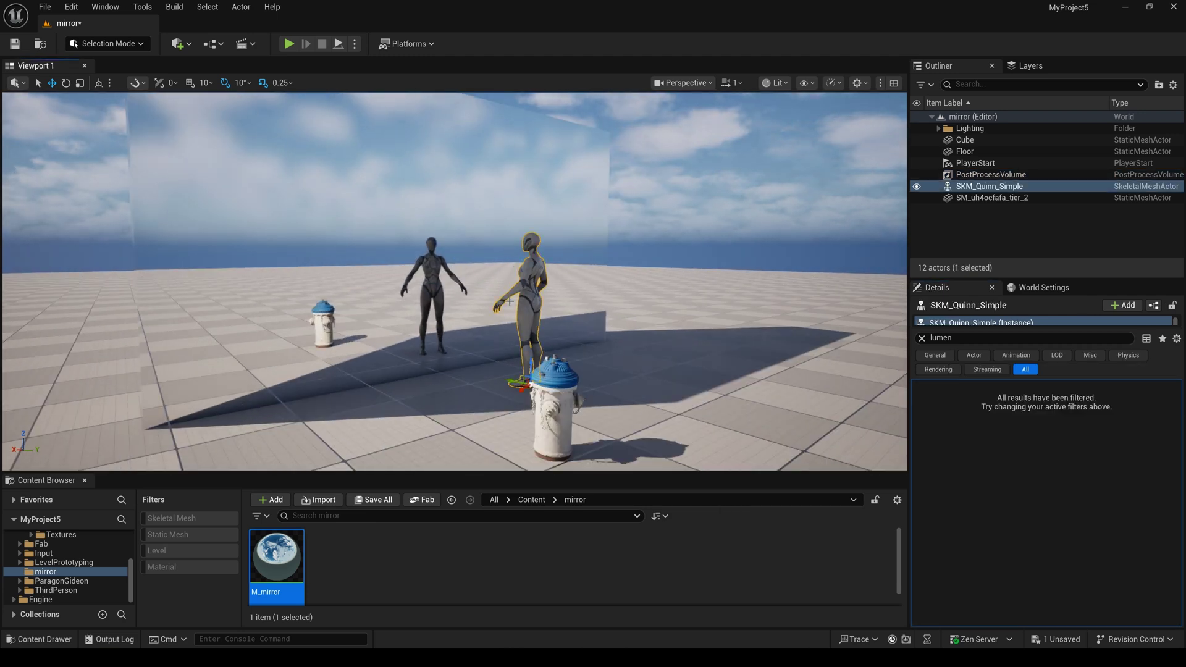
drag(519, 380, 525, 353)
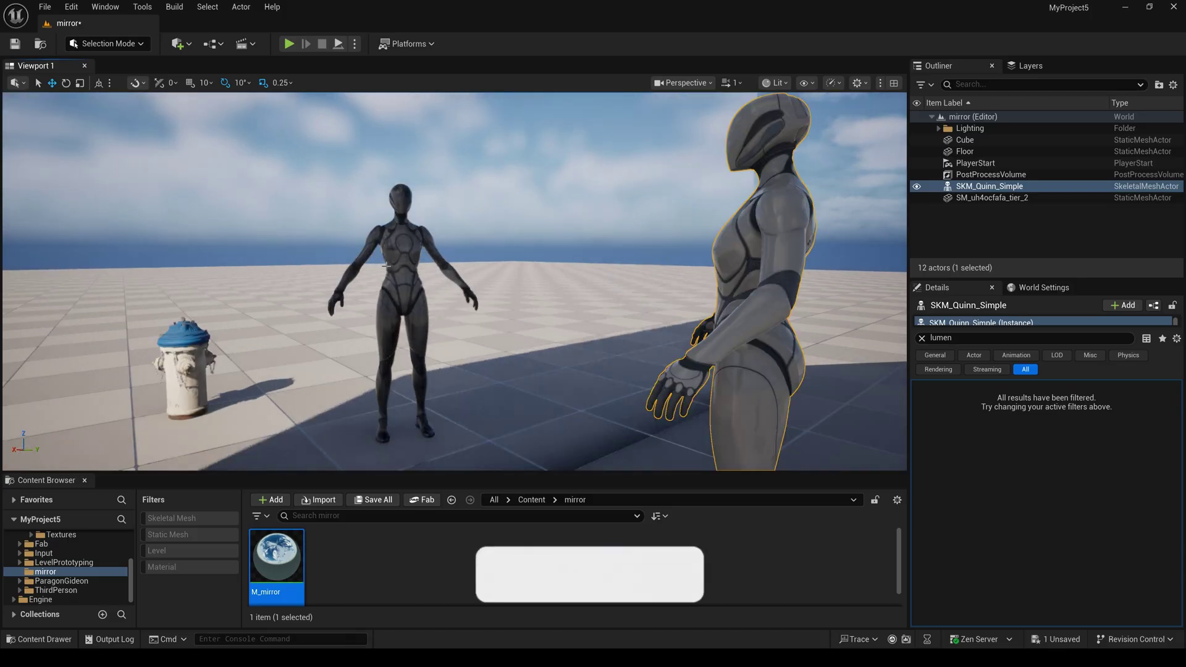